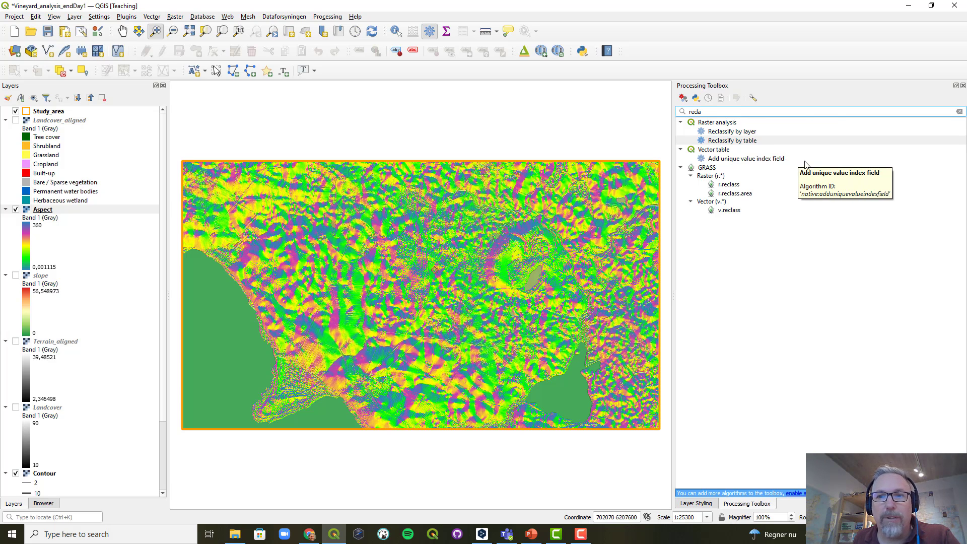
Start the Reclassify by Table algorithm and choose the slope layer as its input raster.
click(754, 143)
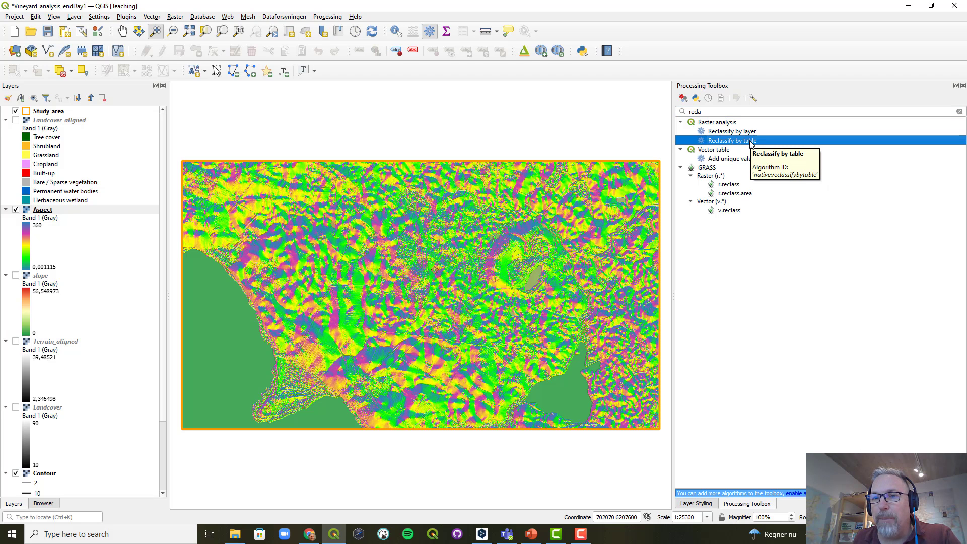
double_click(751, 142)
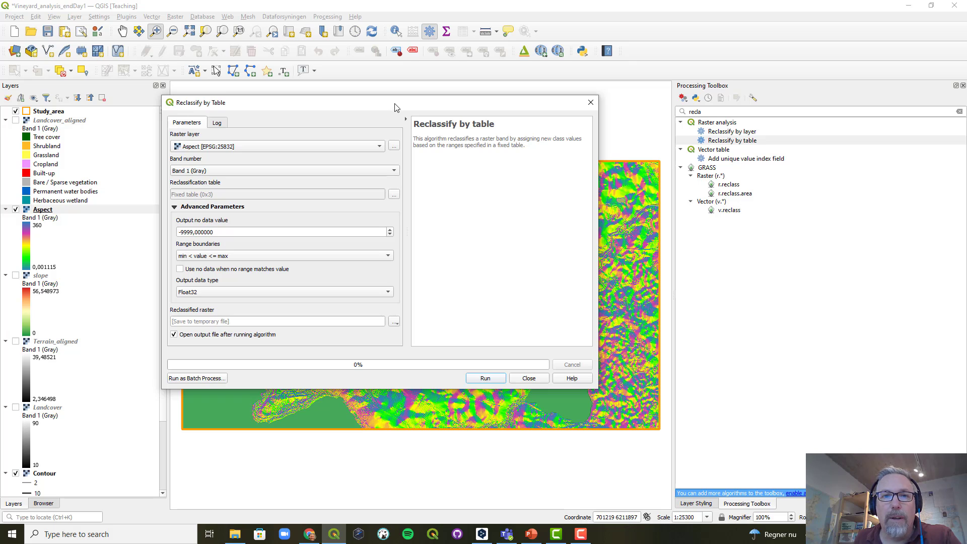
drag(398, 106, 474, 112)
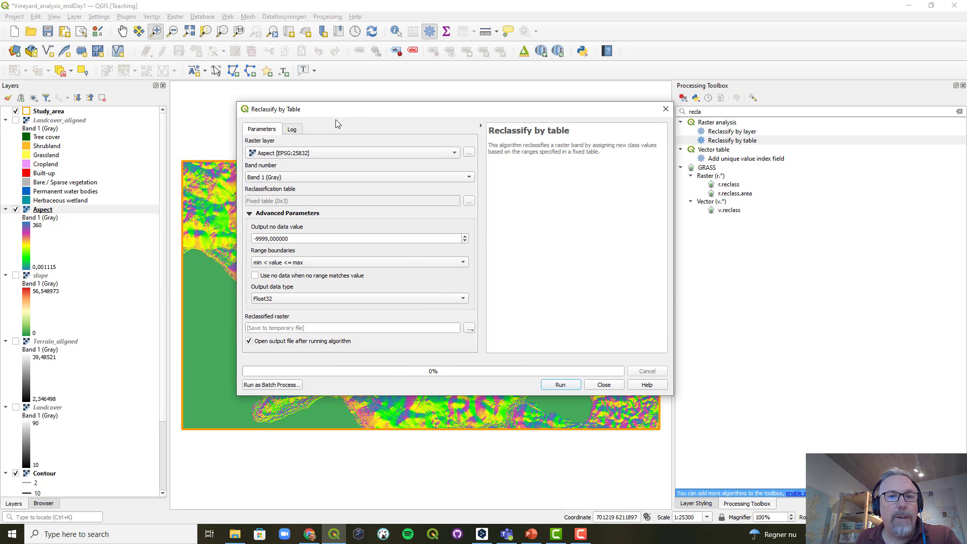
click(328, 153)
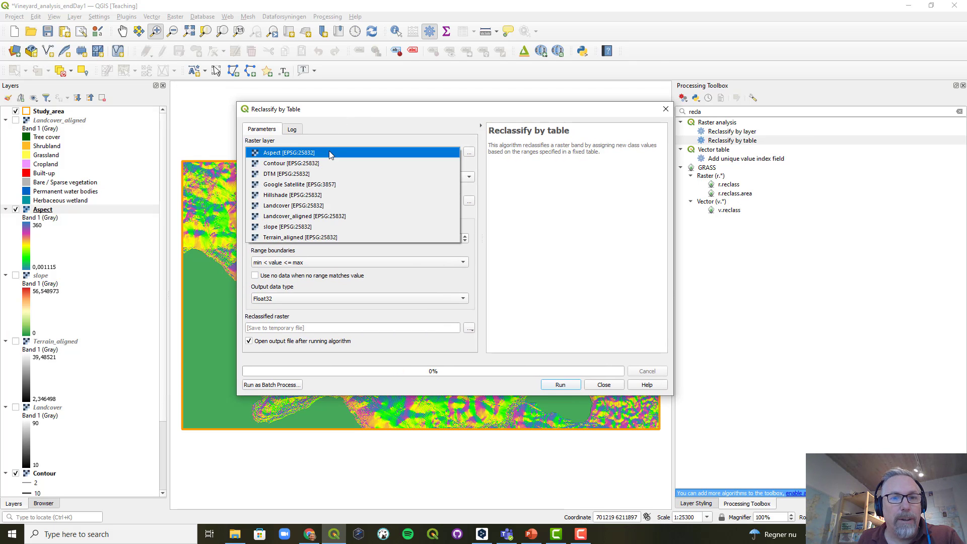
click(292, 226)
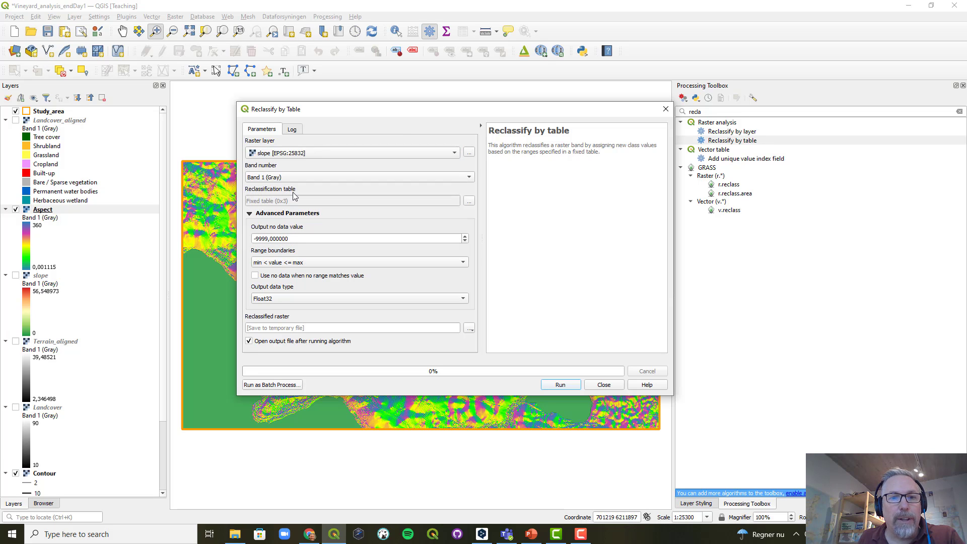
In the reclassification table, add a first row that assigns value 1 to the range 0 to 1.
click(469, 202)
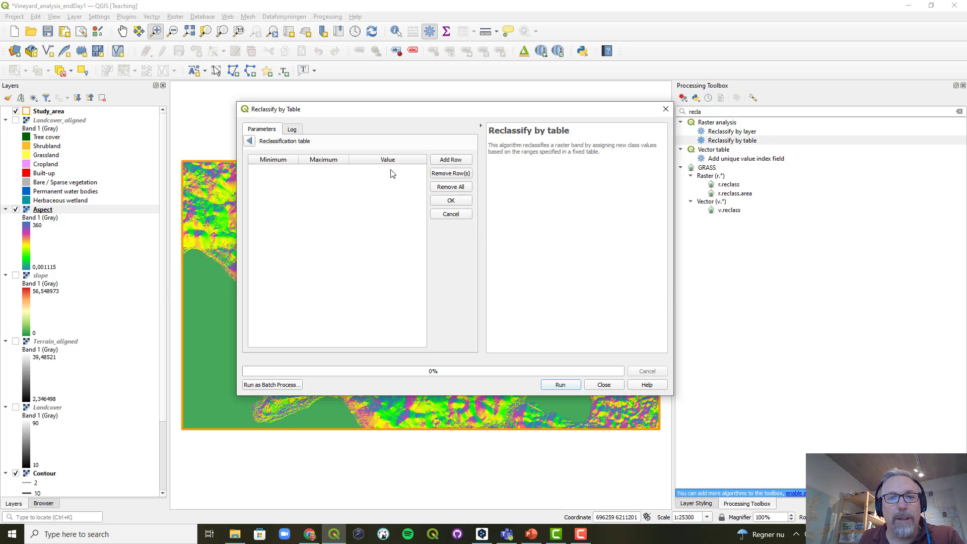
click(447, 161)
click(278, 172)
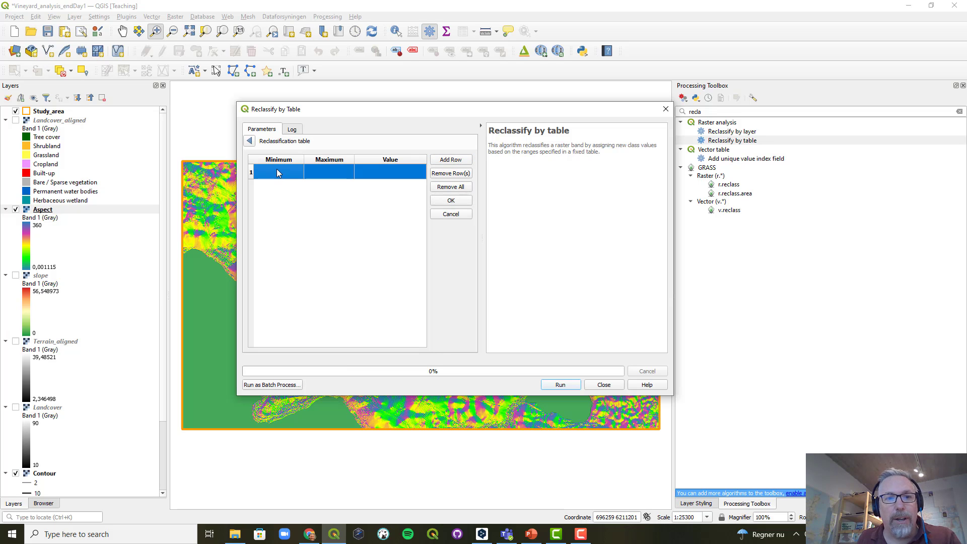
text(0)
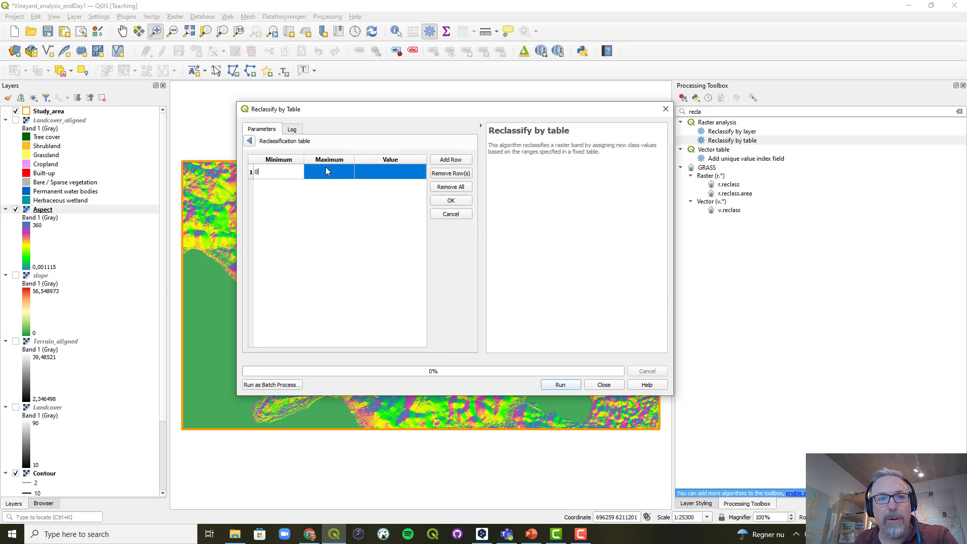
key(Tab)
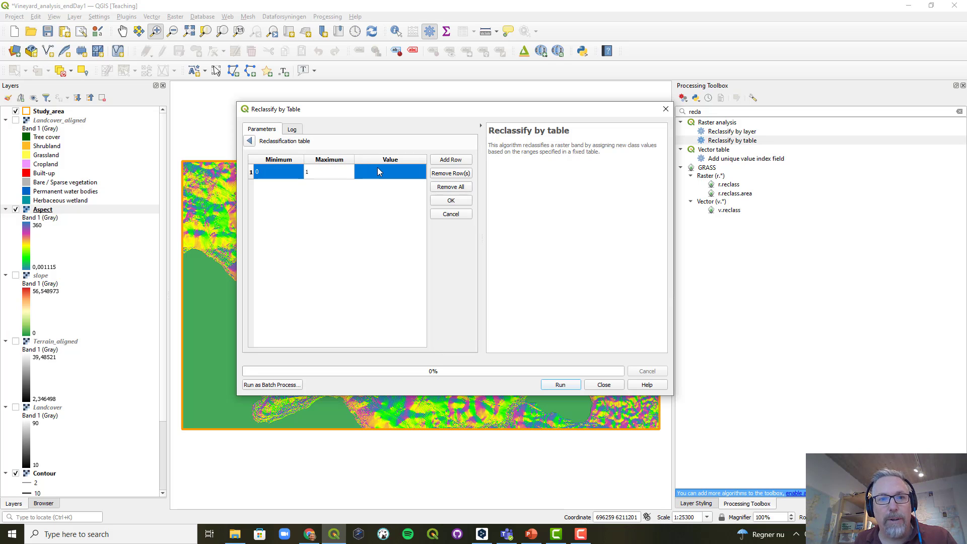
text(1)
click(378, 171)
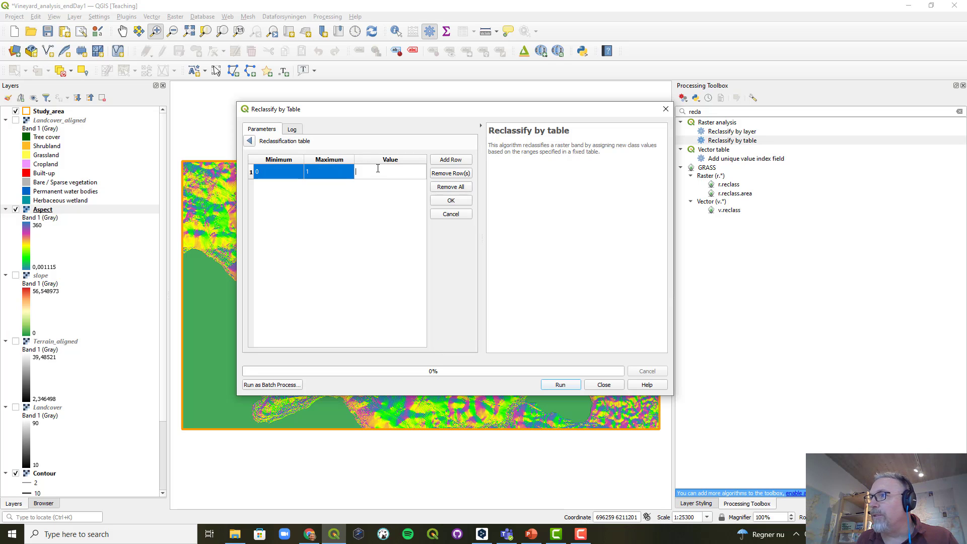
text(1)
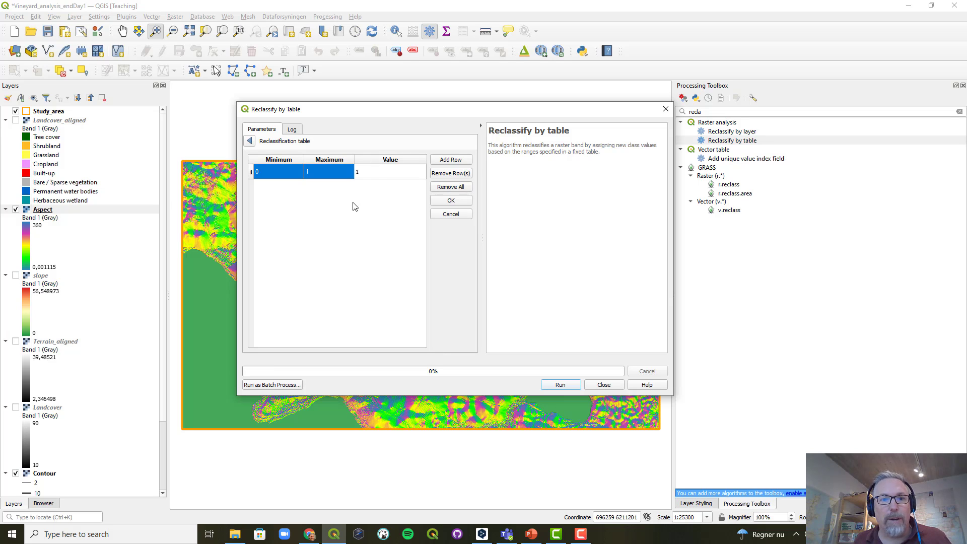
click(354, 202)
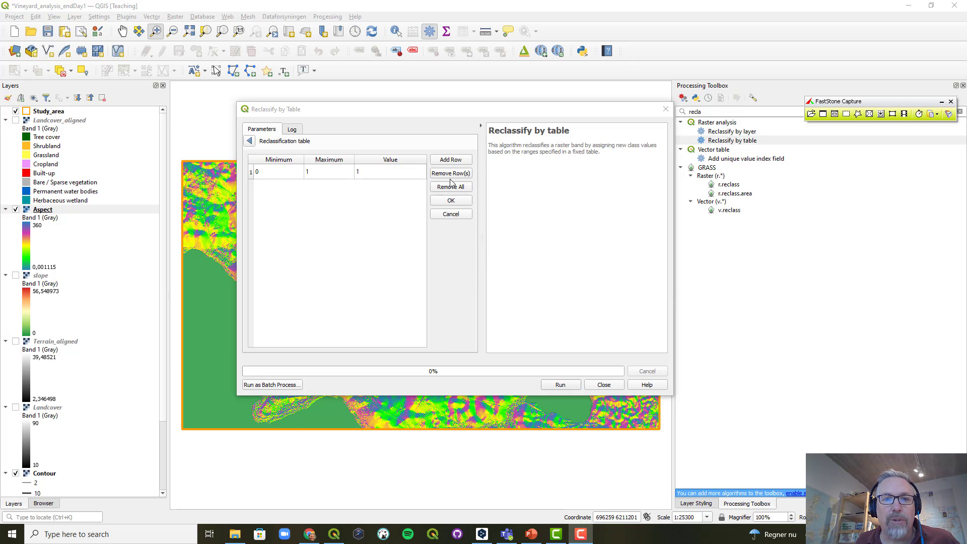
Add a second table row with minimum 1, maximum 3 and value 2.
click(455, 161)
click(271, 190)
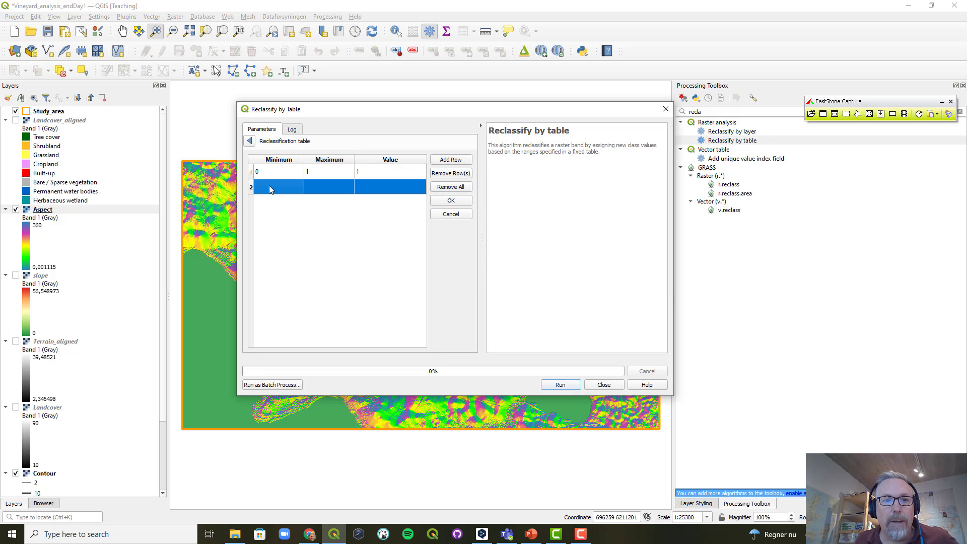
double_click(267, 186)
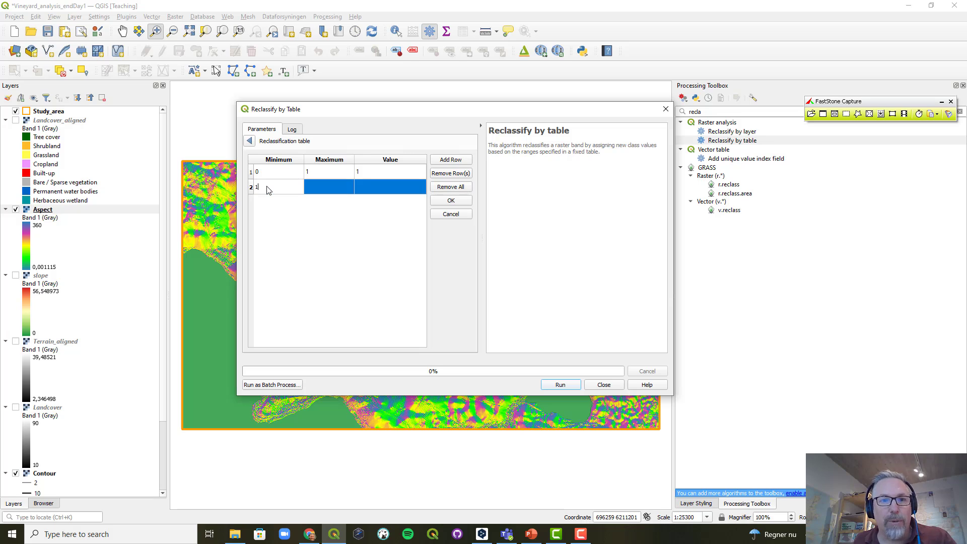
text(1)
click(317, 190)
double_click(317, 187)
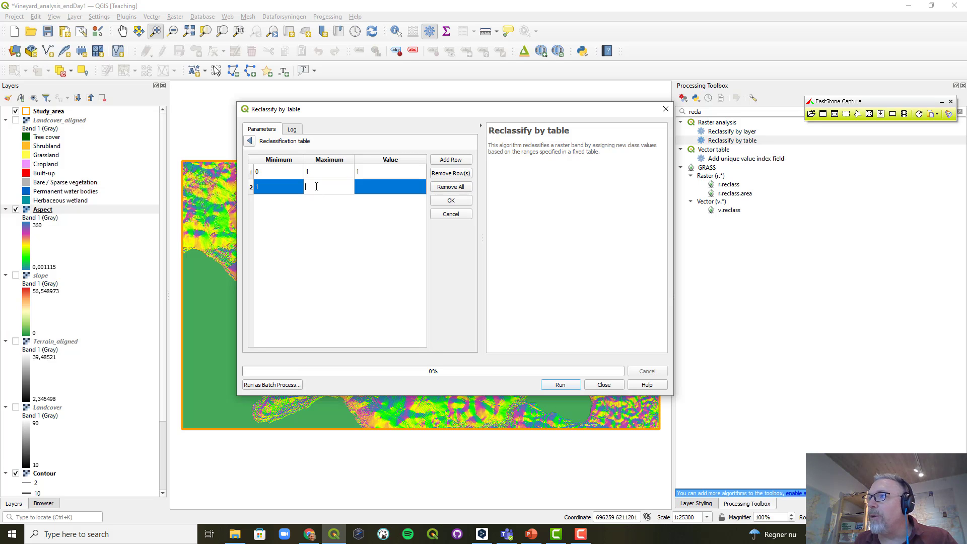
text(3)
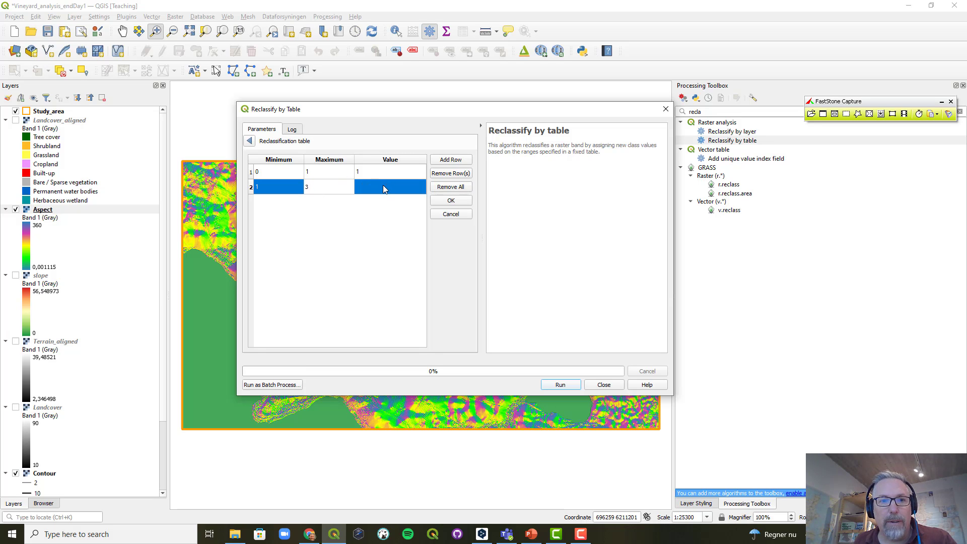
double_click(383, 187)
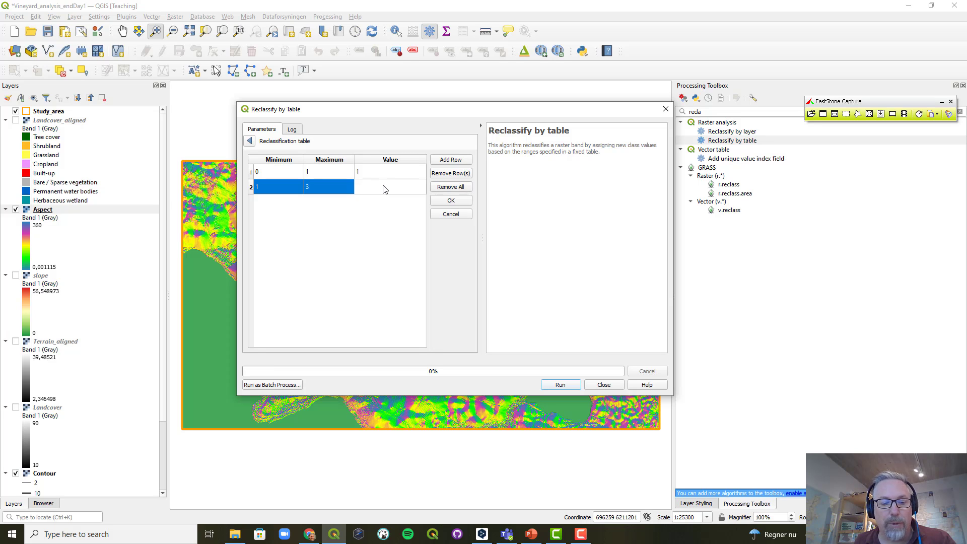
text(2)
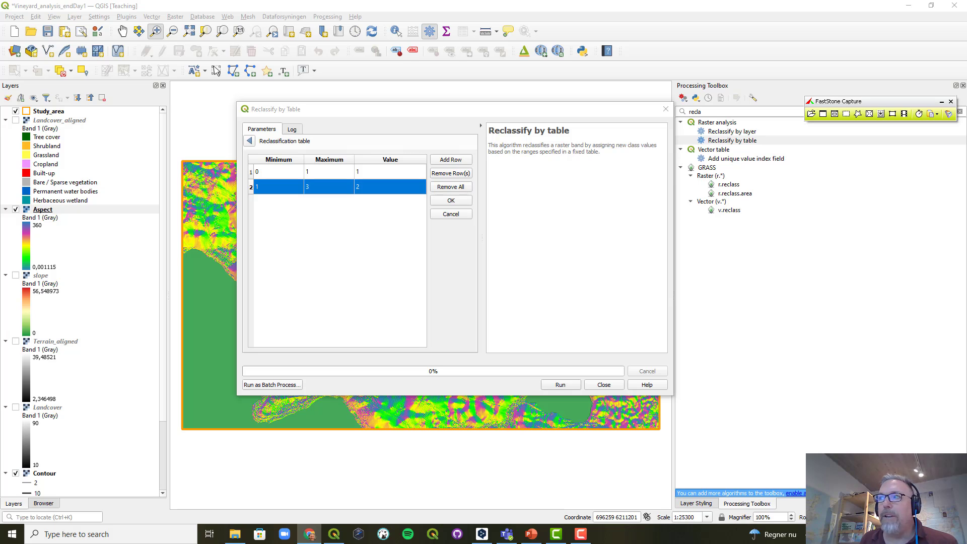
Add a third row to the reclassification table with minimum 3, maximum 6 and value 3.
click(451, 160)
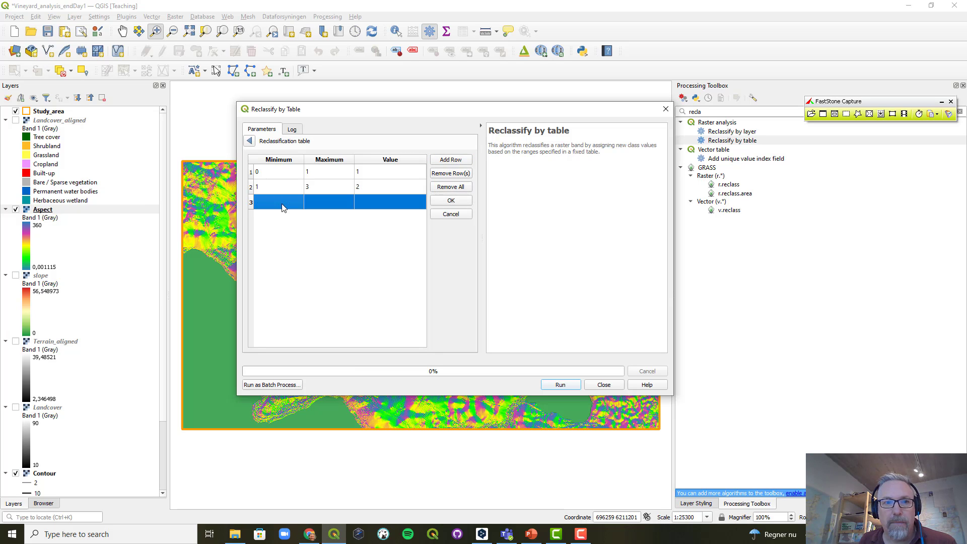
click(280, 204)
text(3)
click(321, 200)
text(6)
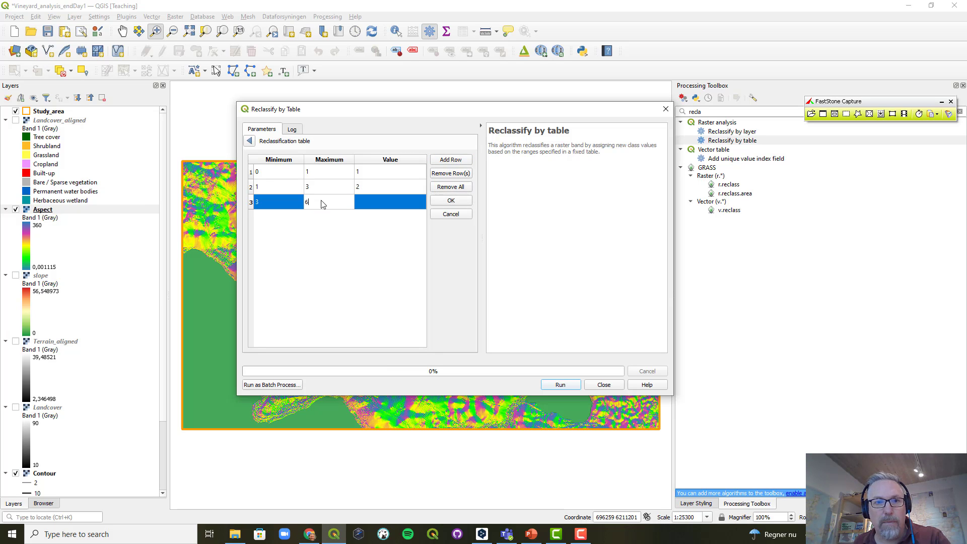
click(367, 201)
text(3)
Add a fourth row to the reclassification table with minimum 6, maximum 15 and value 4.
click(451, 160)
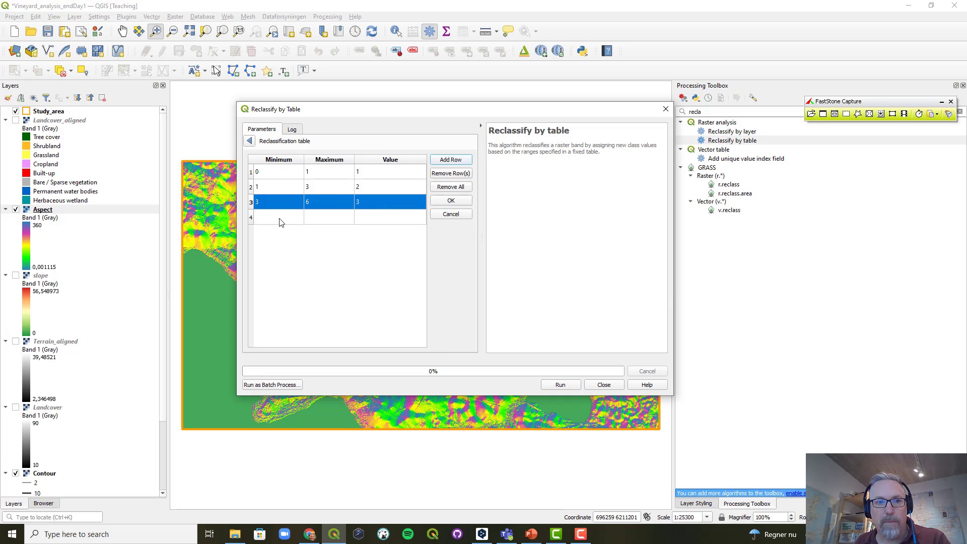
click(281, 217)
text(6)
click(331, 222)
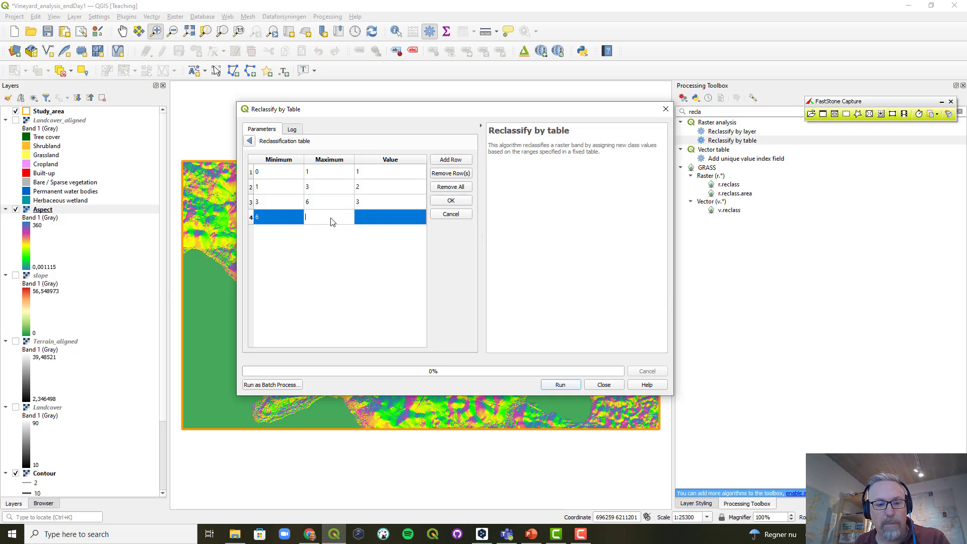
text(15)
click(368, 217)
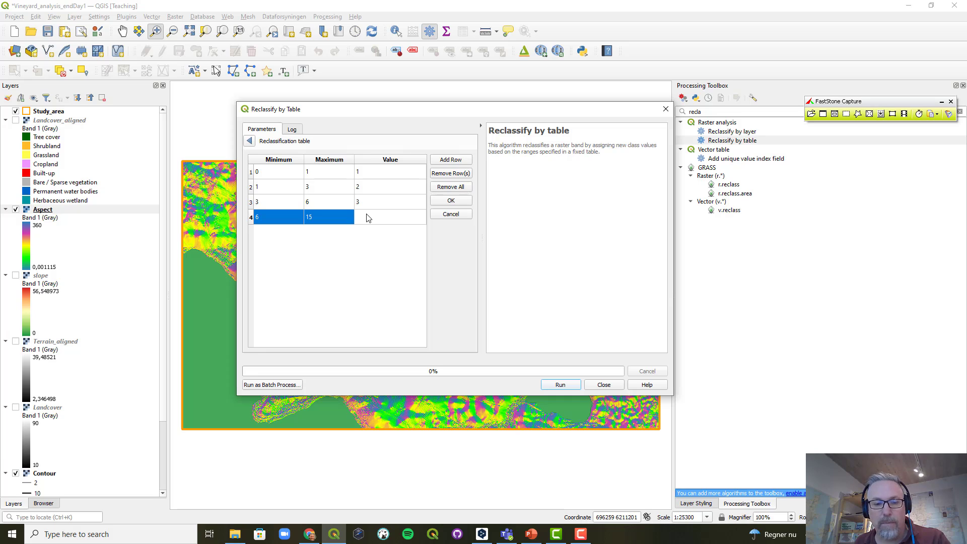
text(4)
Add a fifth row to the reclassification table with minimum 15, maximum 20 and value 3.
click(460, 162)
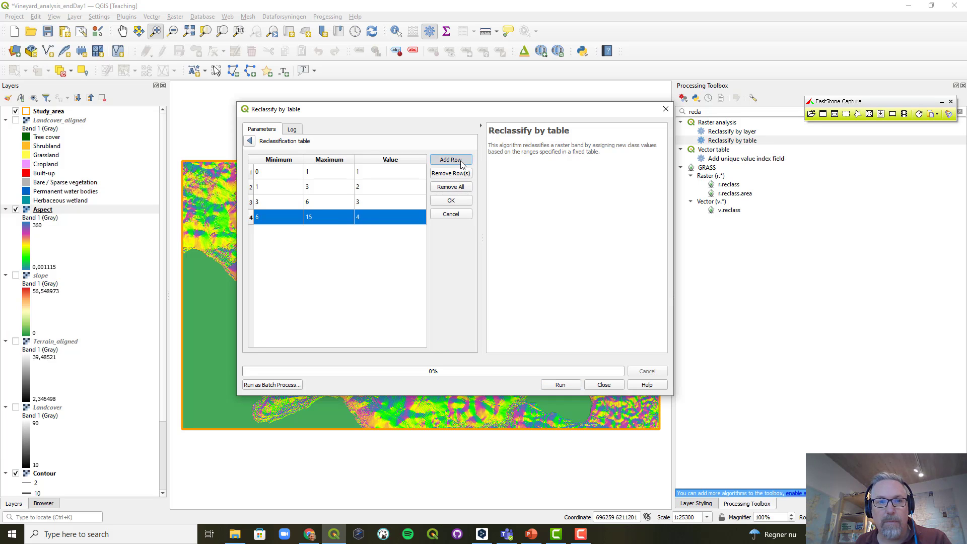
click(277, 236)
text(15)
click(331, 232)
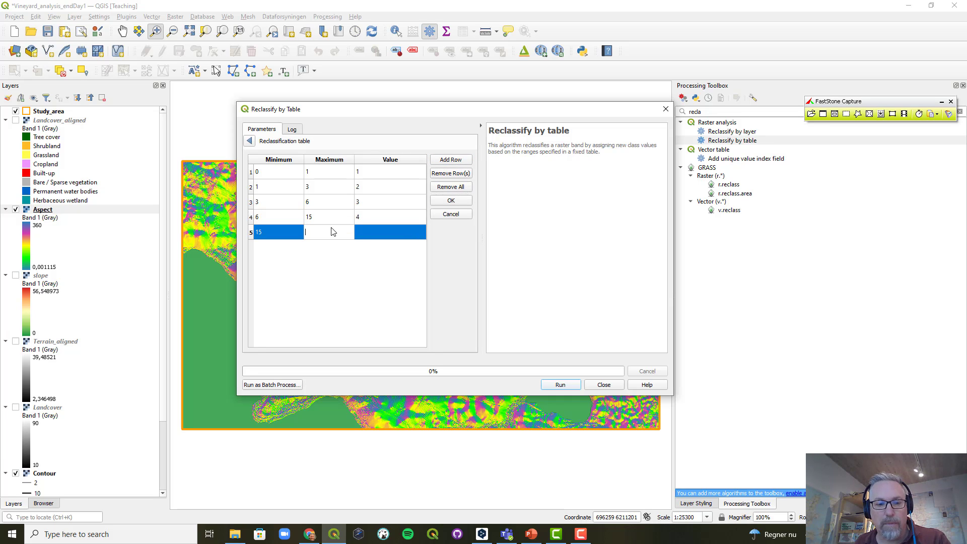
text(20)
click(372, 233)
text(3)
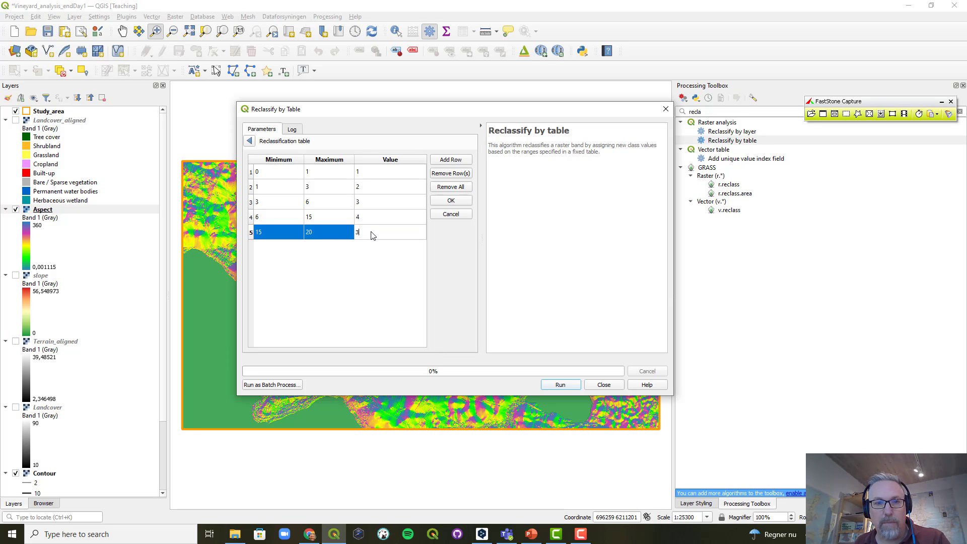
Add a sixth row to the reclassification table with minimum 20, maximum 25 and value 2.
click(451, 160)
click(277, 250)
text(20)
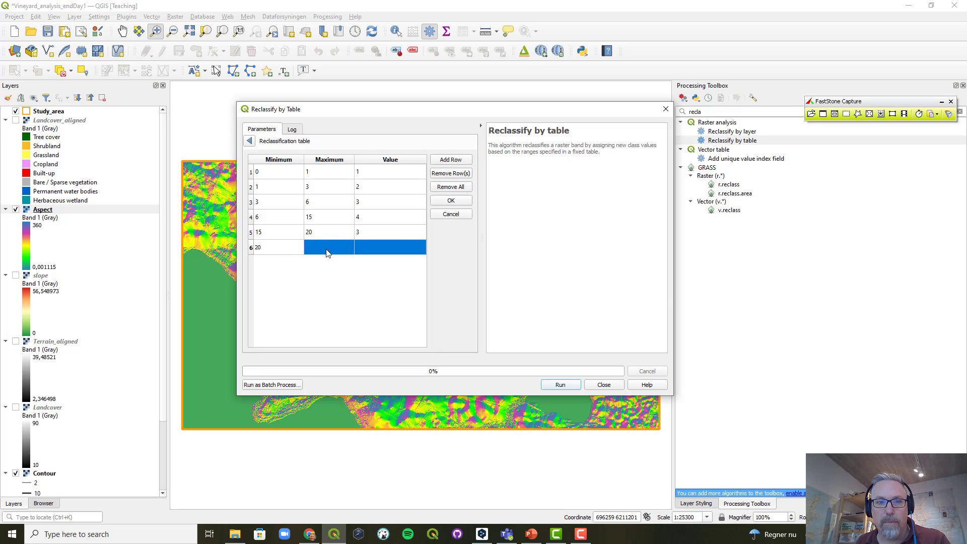
click(326, 248)
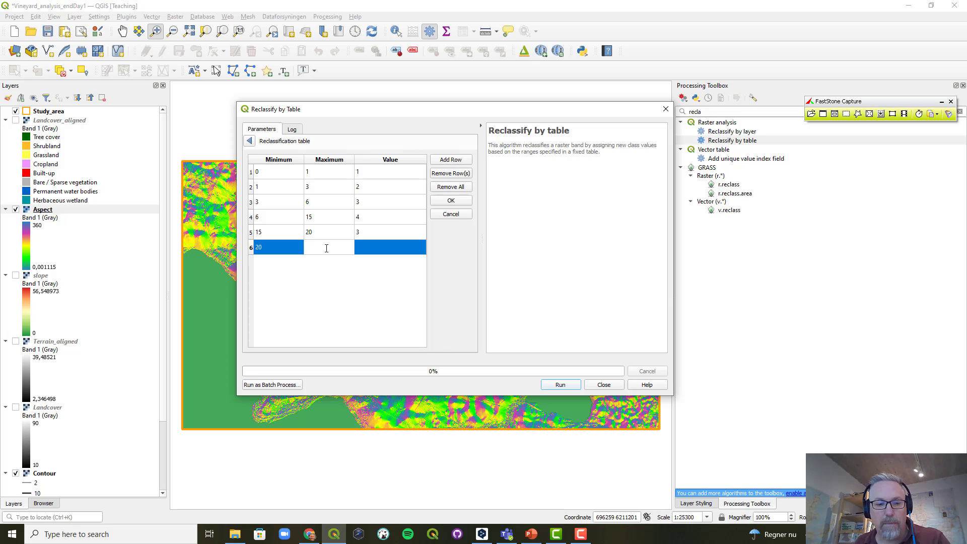
text(25)
click(372, 249)
text(2)
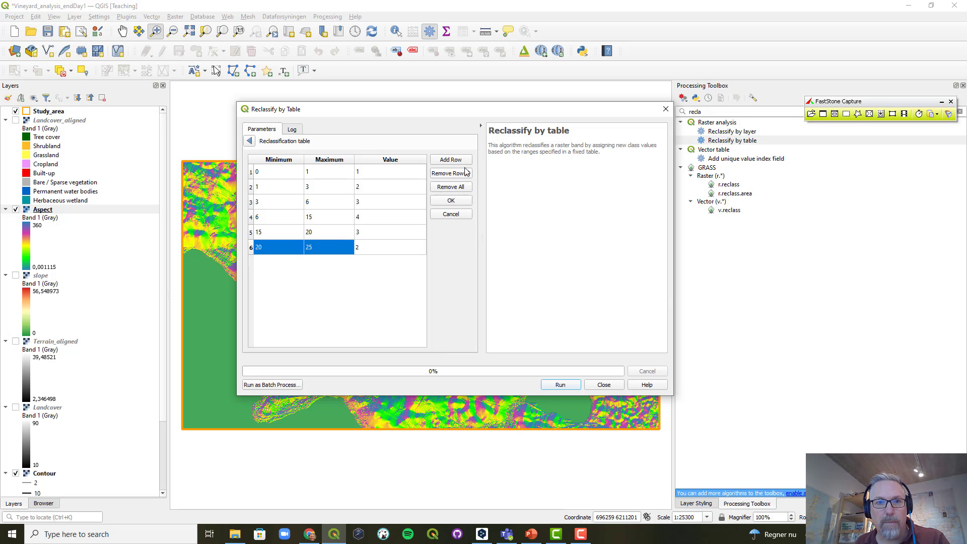
Add a seventh row to the reclassification table with minimum 25, maximum 60 and value 1.
click(451, 159)
click(278, 263)
text(25)
click(332, 265)
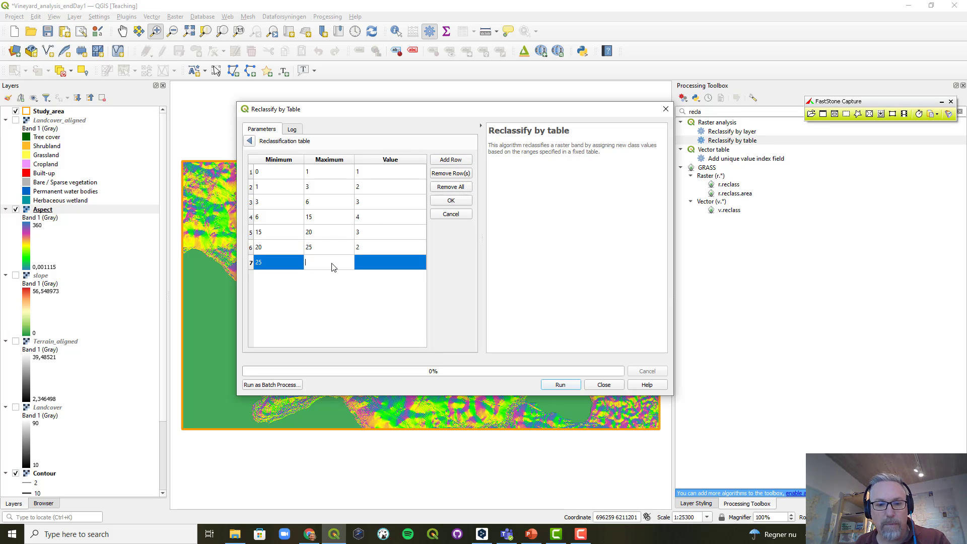
text(60)
click(365, 263)
text(1)
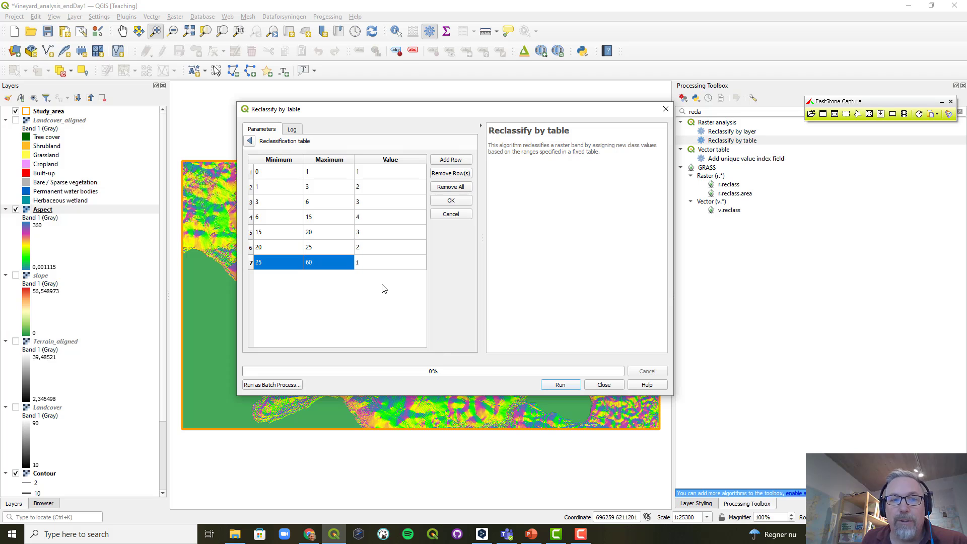
click(263, 218)
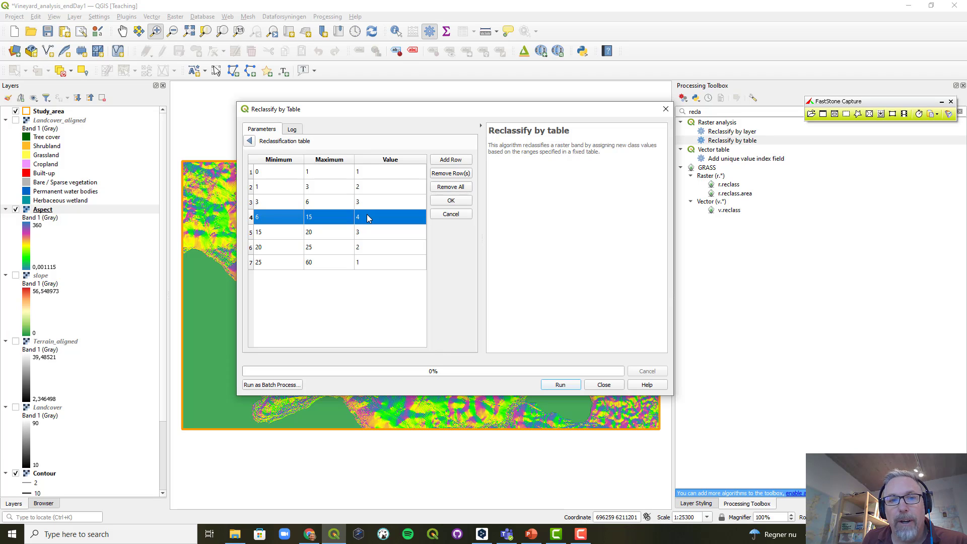
click(263, 261)
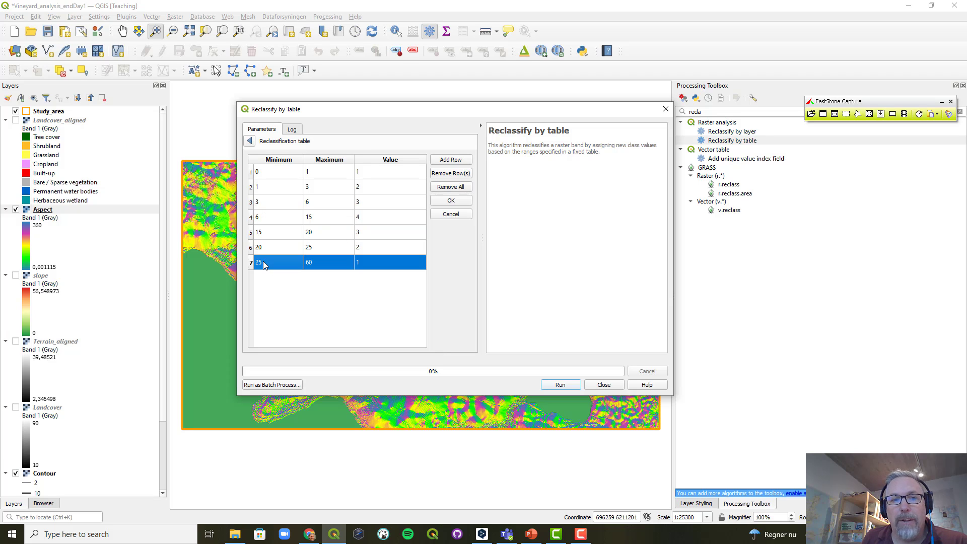
click(268, 171)
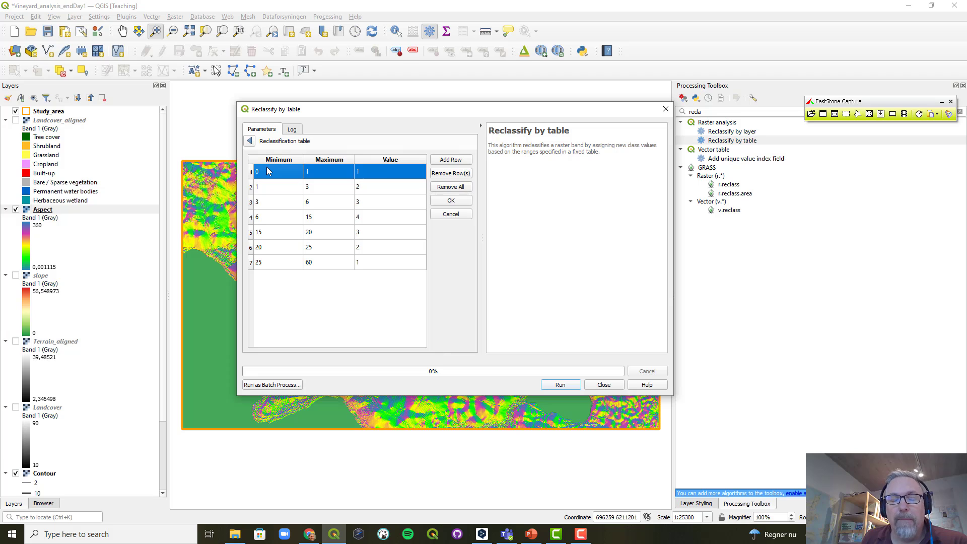
click(263, 263)
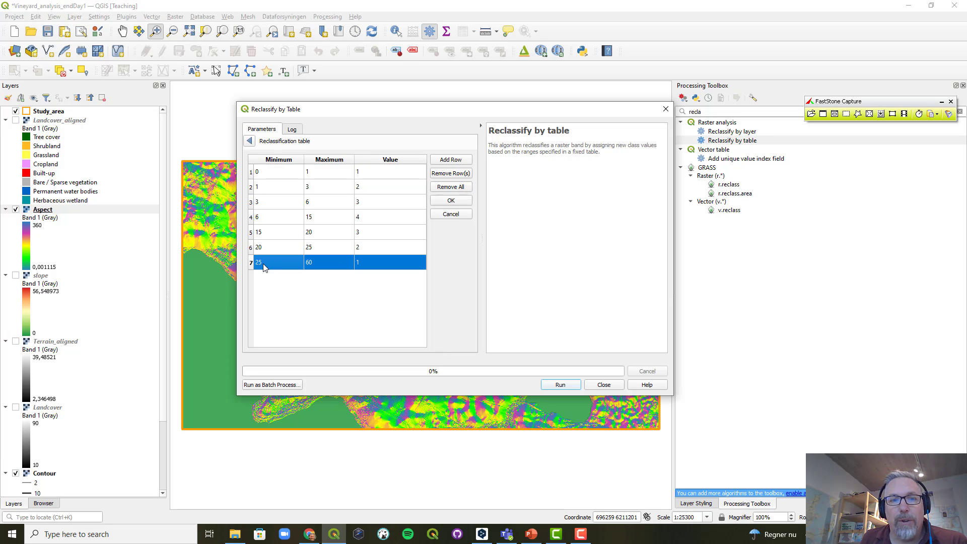
Accept the slope reclassification table, reopening it once to check its rows before accepting it again.
click(456, 201)
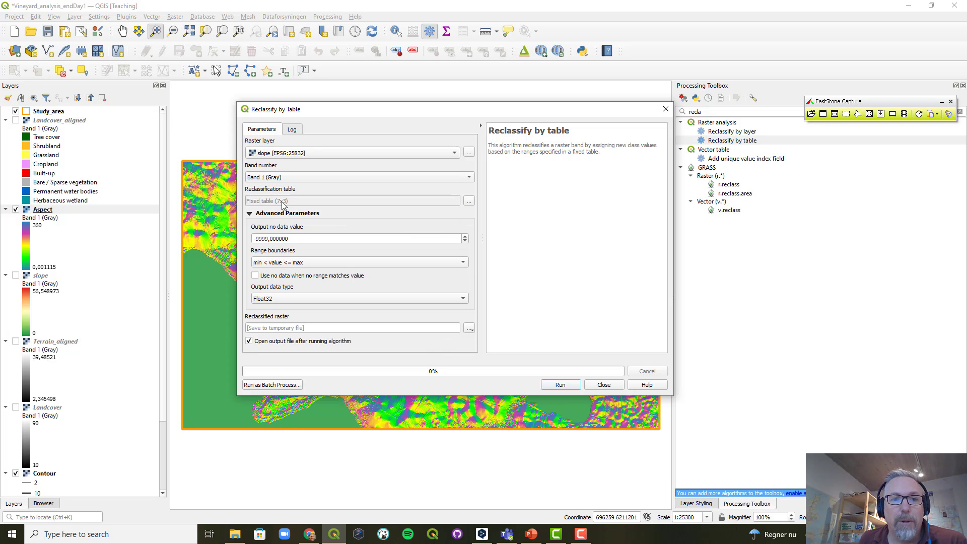
click(469, 201)
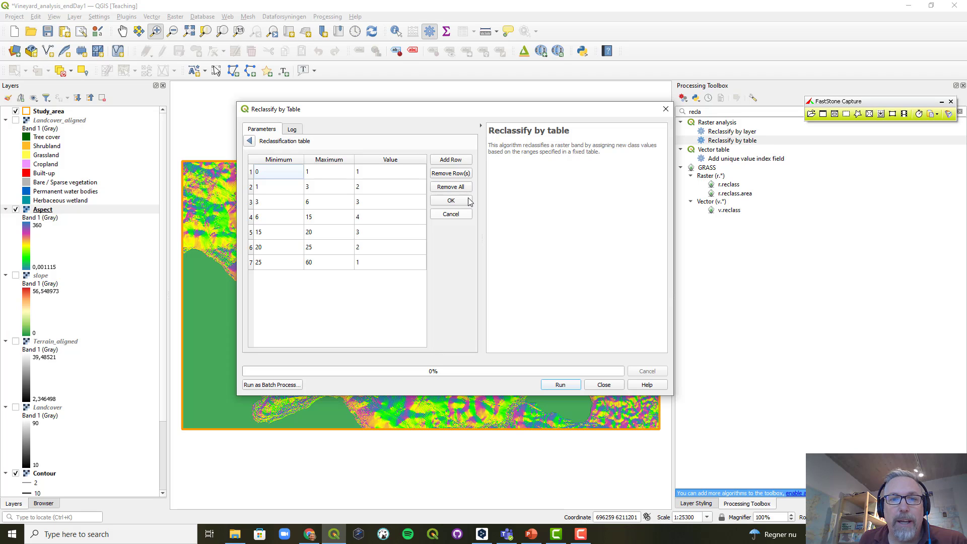
click(469, 201)
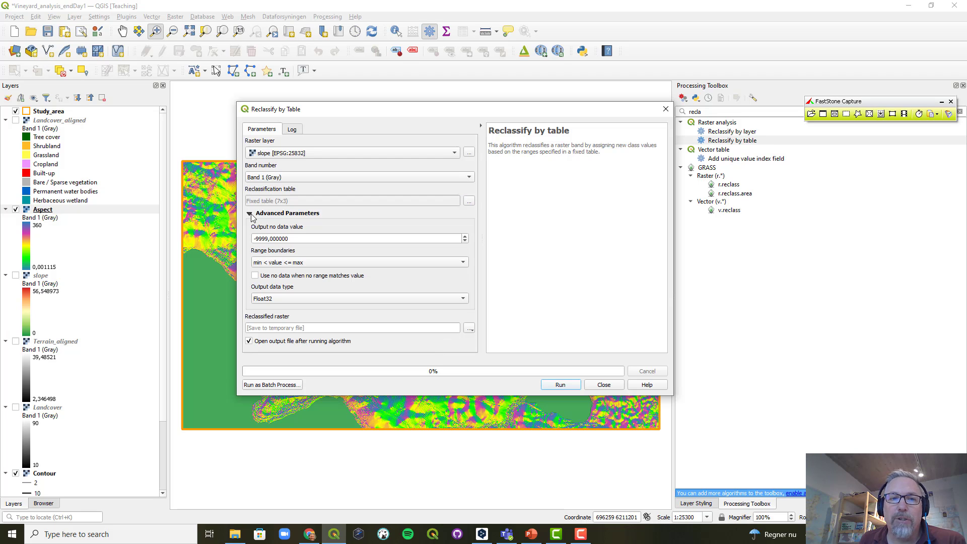
Enable using no data when no range matches the value, and set the output data type to Int16.
click(250, 215)
click(249, 214)
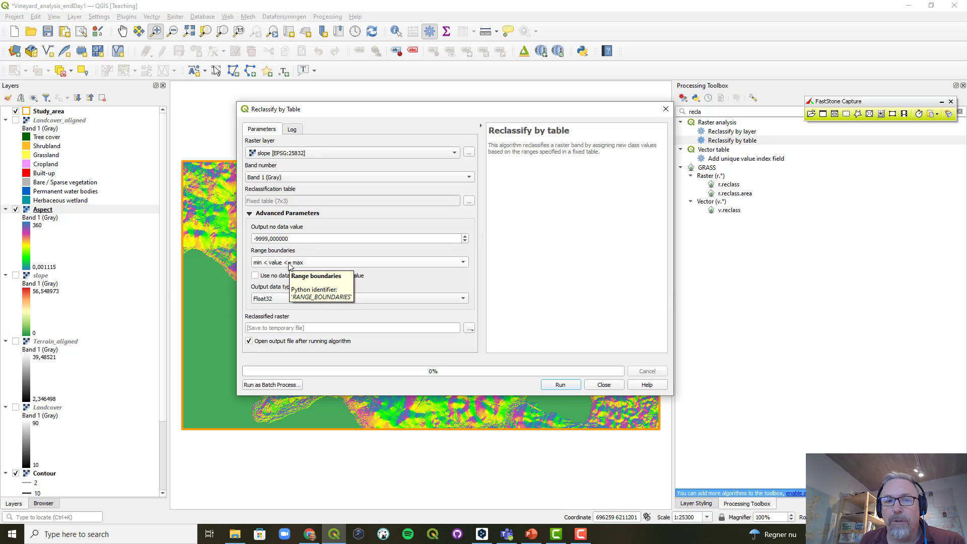
click(294, 278)
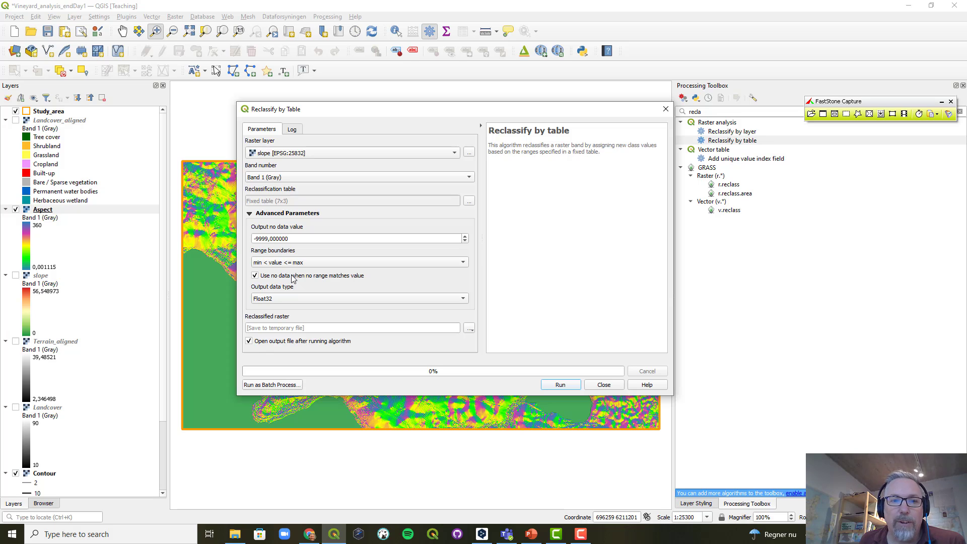
drag(350, 103, 349, 33)
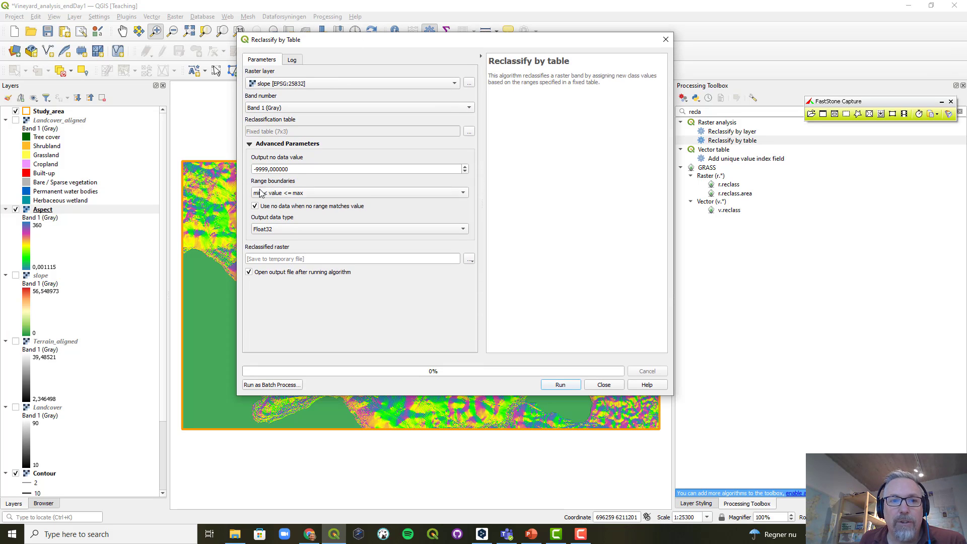
click(280, 230)
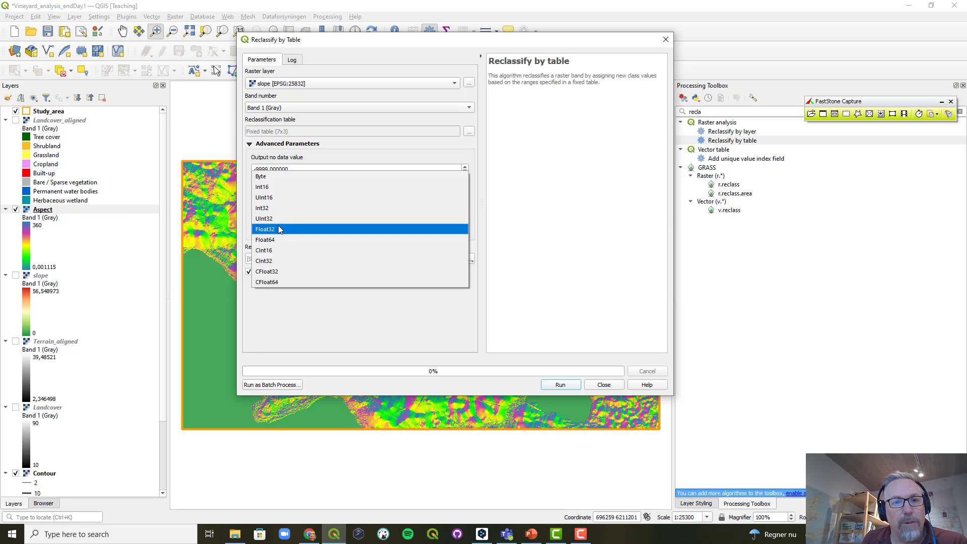
click(285, 192)
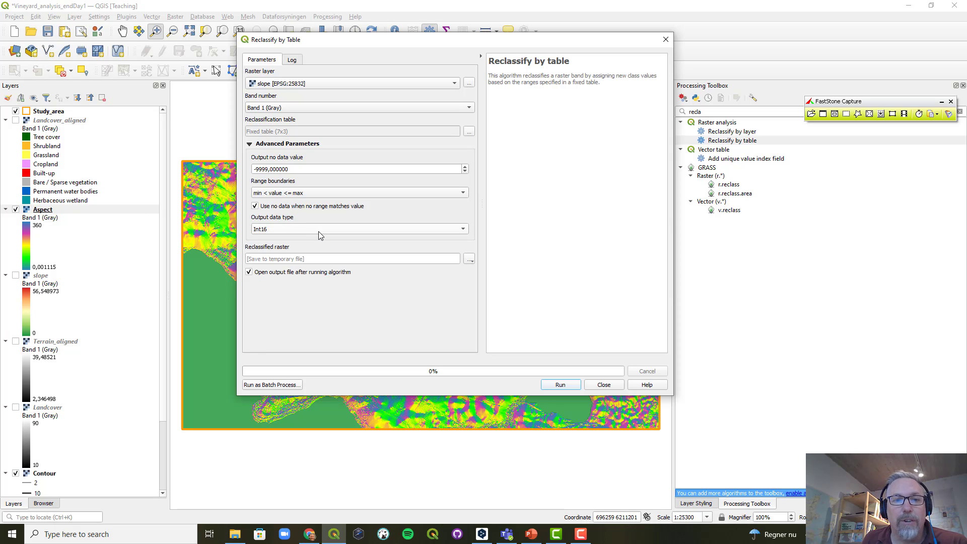
Set the reclassified raster output to slope_rc.tif in the Day2 folder and run the slope reclassification.
click(469, 259)
click(478, 285)
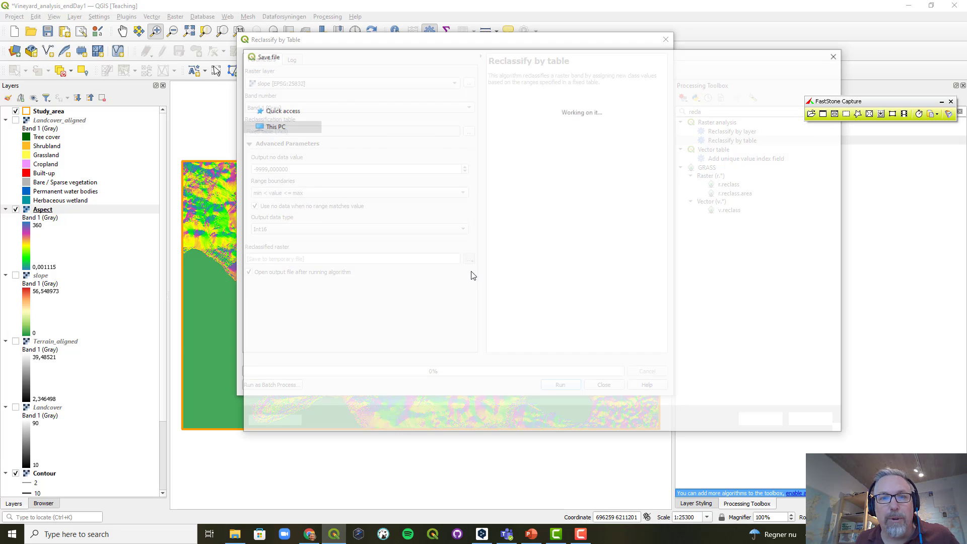
click(393, 149)
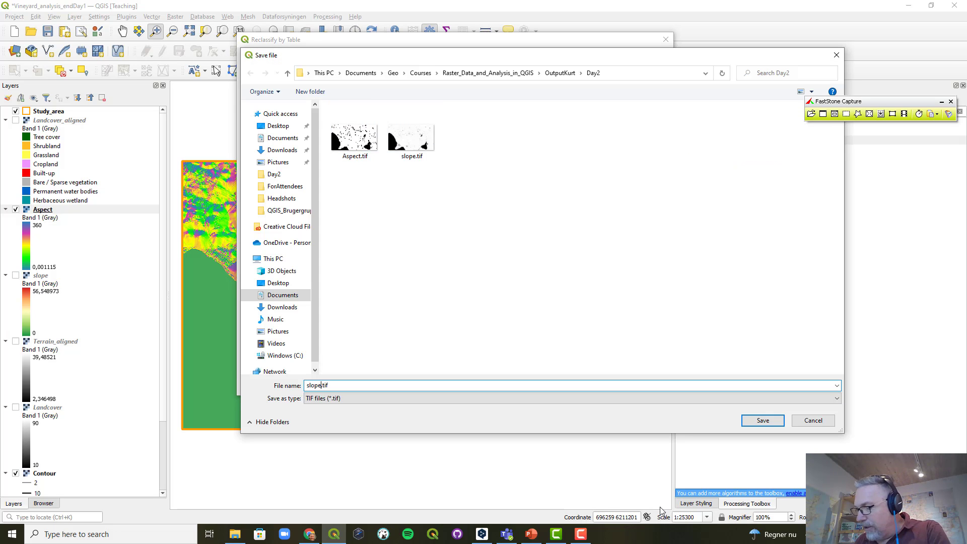
text(_rc)
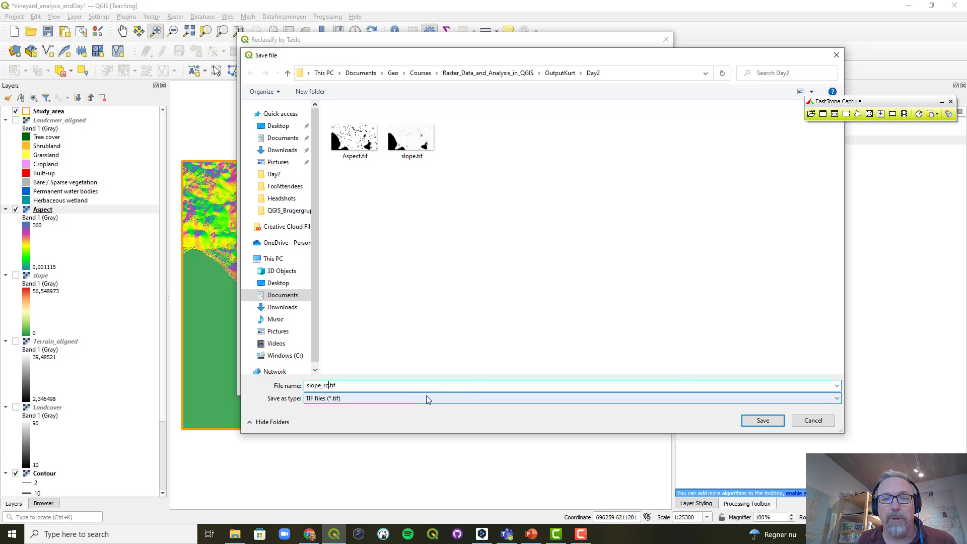
click(763, 421)
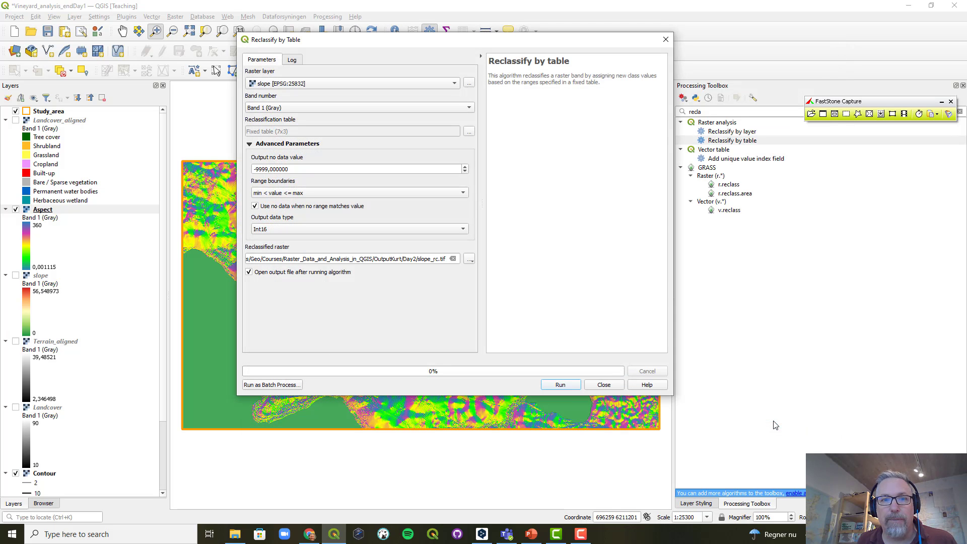
click(561, 385)
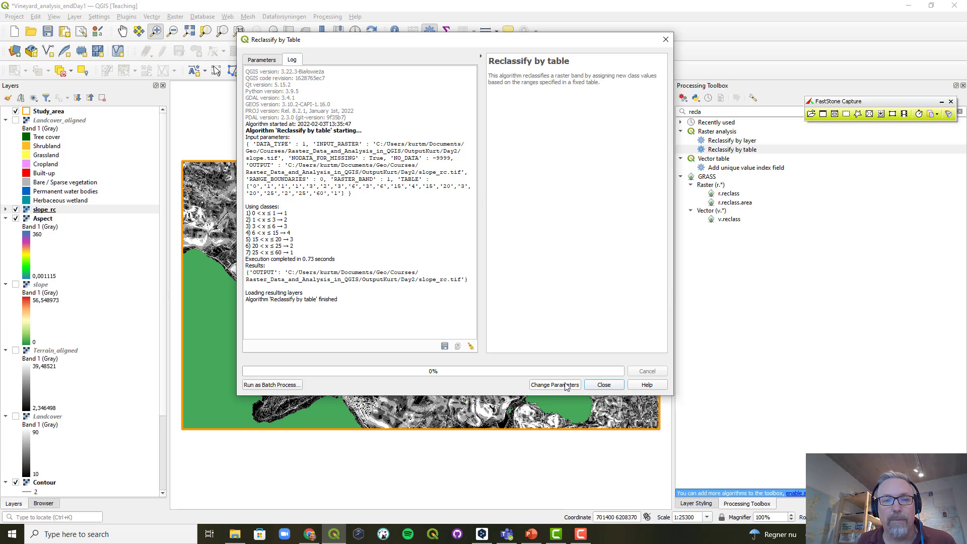
click(604, 385)
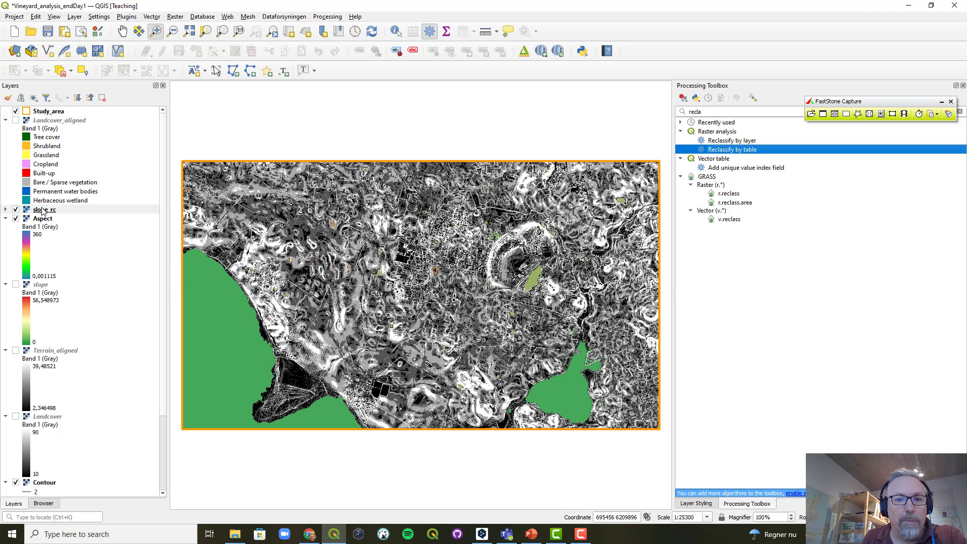
Style the slope_rc layer with the Paletted/Unique values renderer and classify its values.
click(692, 504)
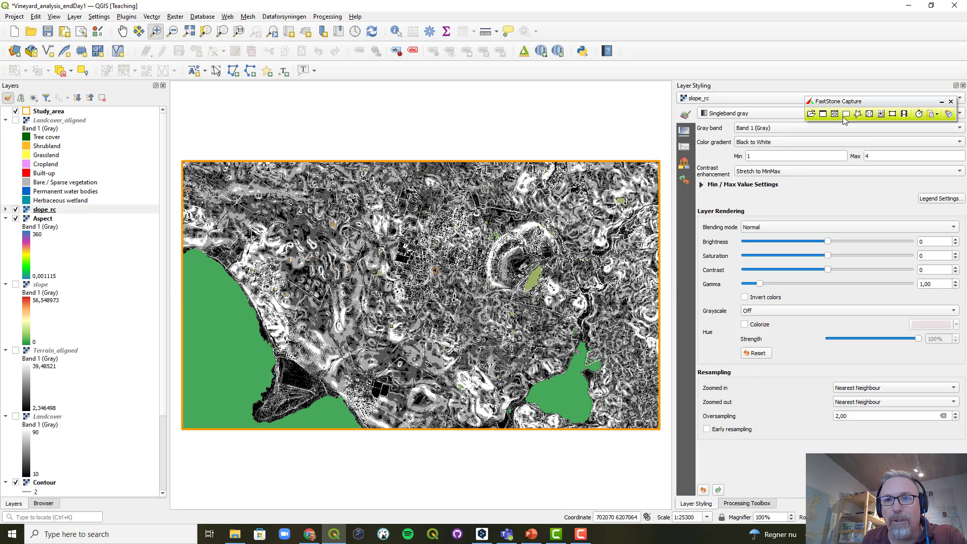
click(951, 102)
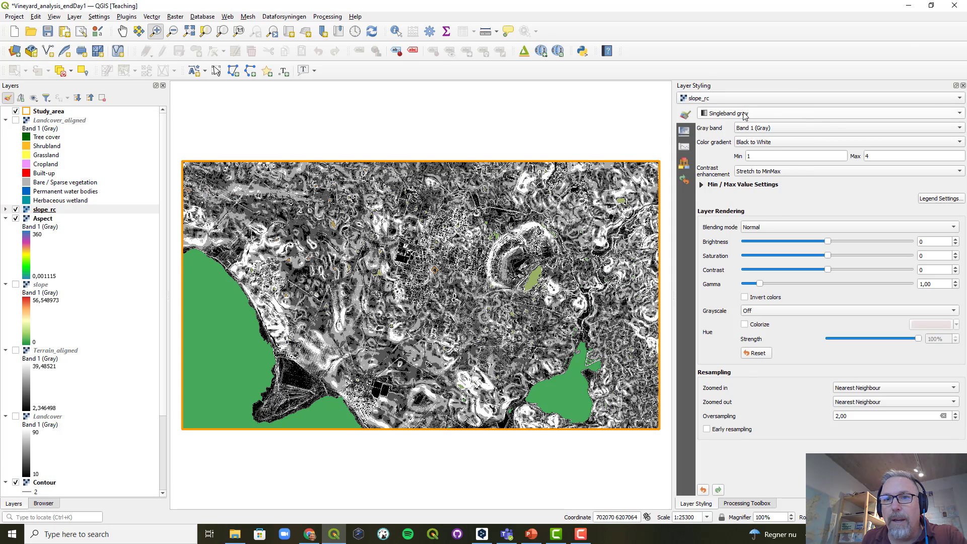
click(746, 115)
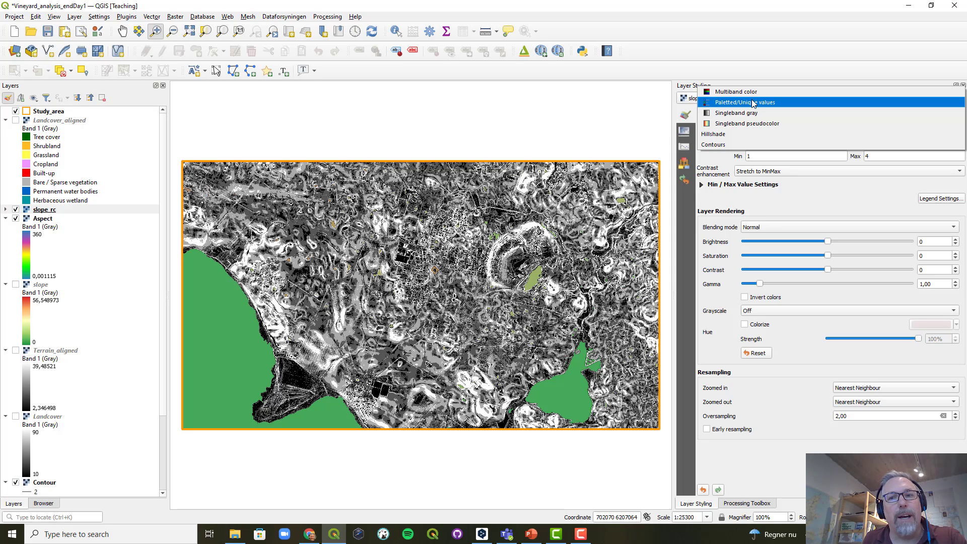
click(753, 103)
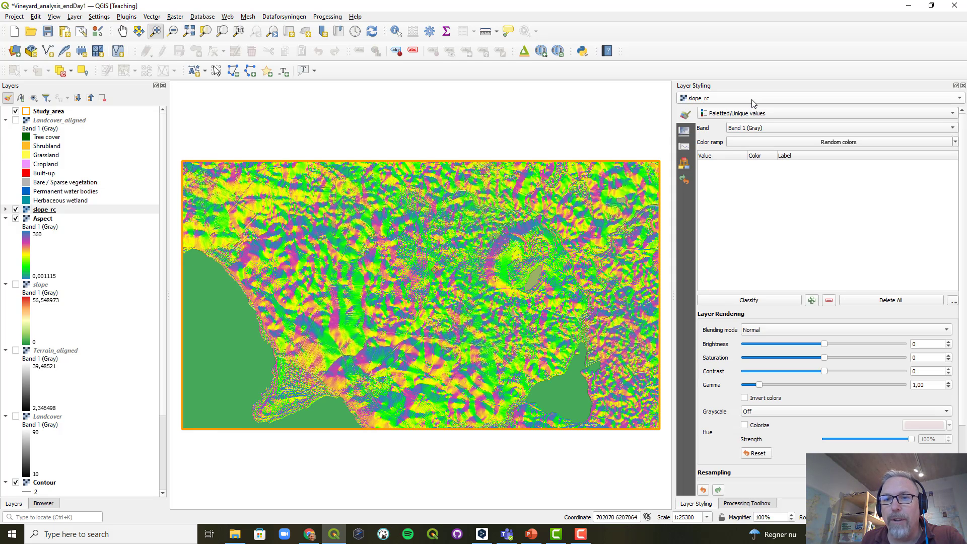
click(745, 301)
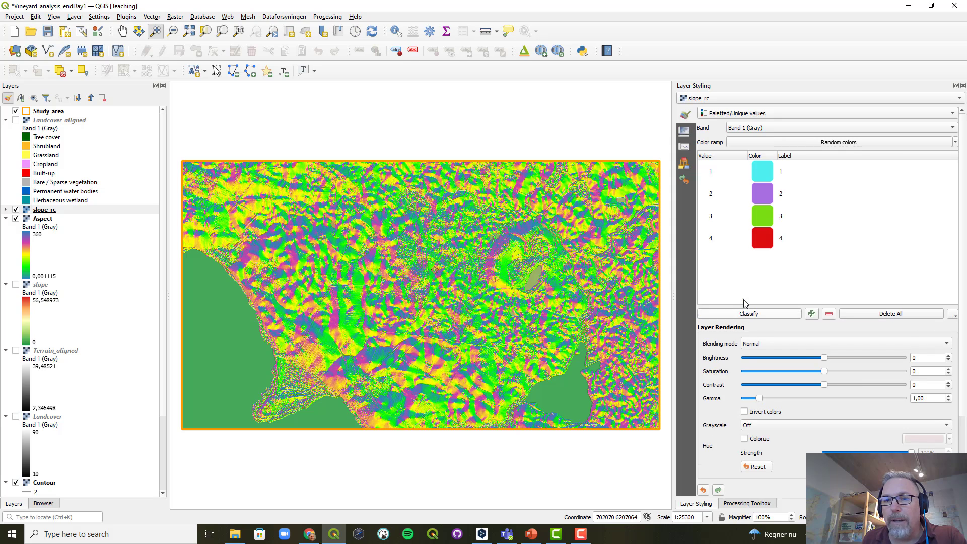
Apply the RdYlGn color ramp to all four slope_rc classes.
click(764, 176)
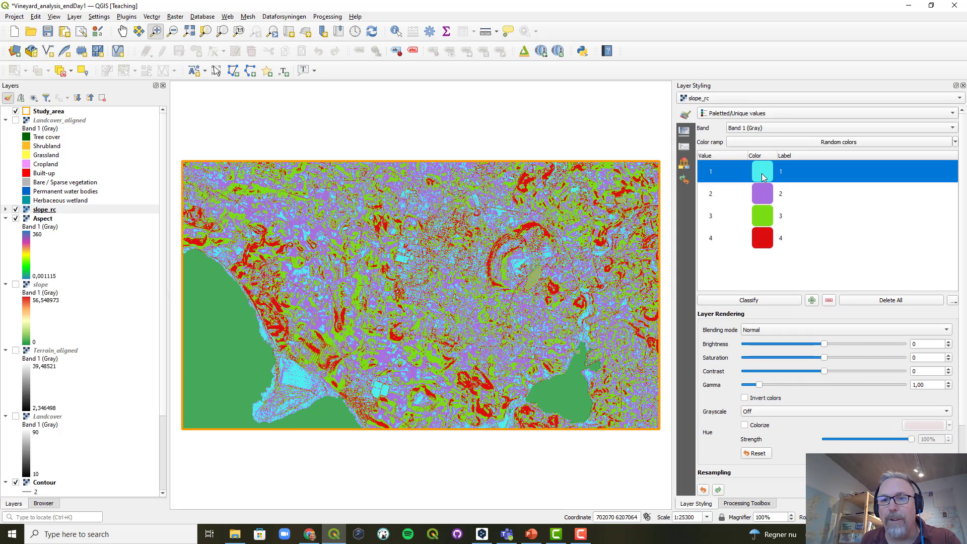
shift+click(760, 248)
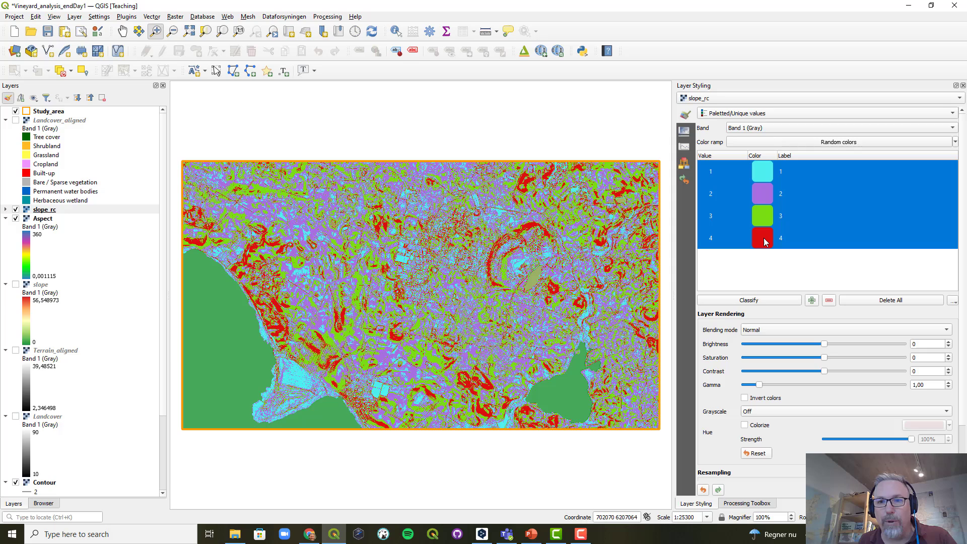
click(956, 143)
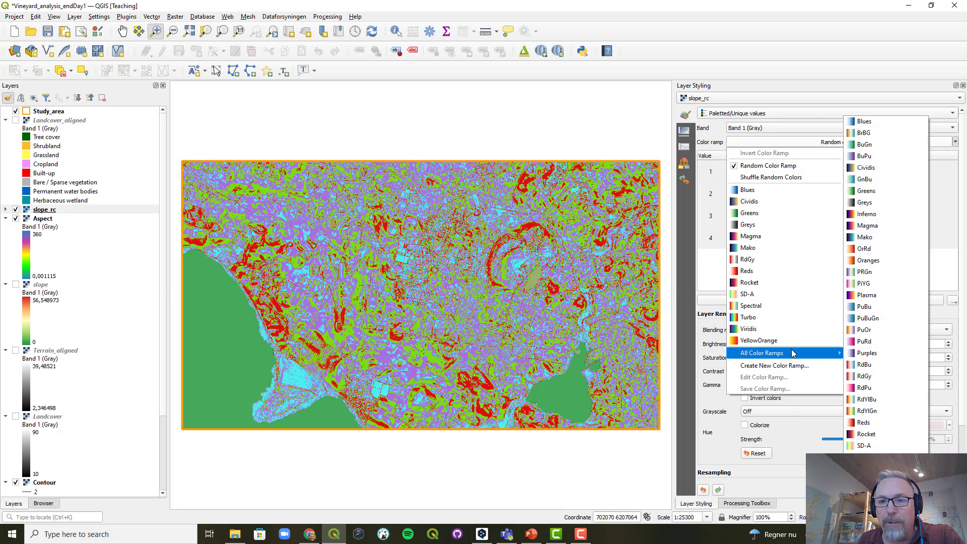
click(876, 411)
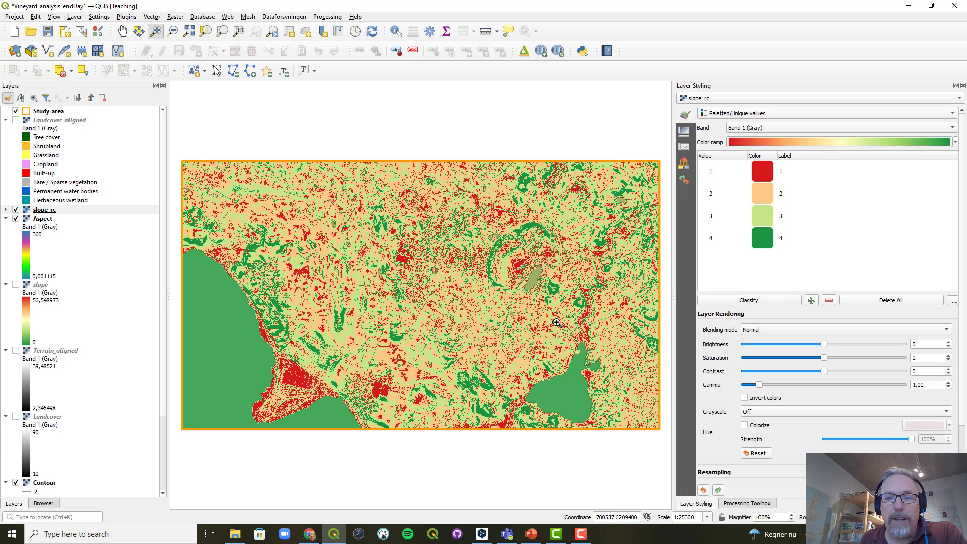
Start a new Reclassify by table run with the Aspect layer as input and open its reclassification table.
click(744, 504)
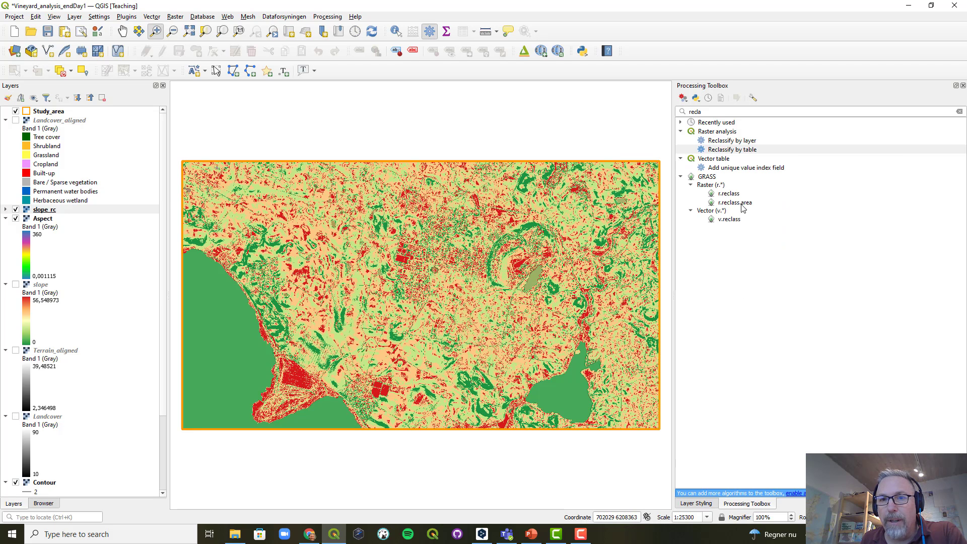
double_click(744, 149)
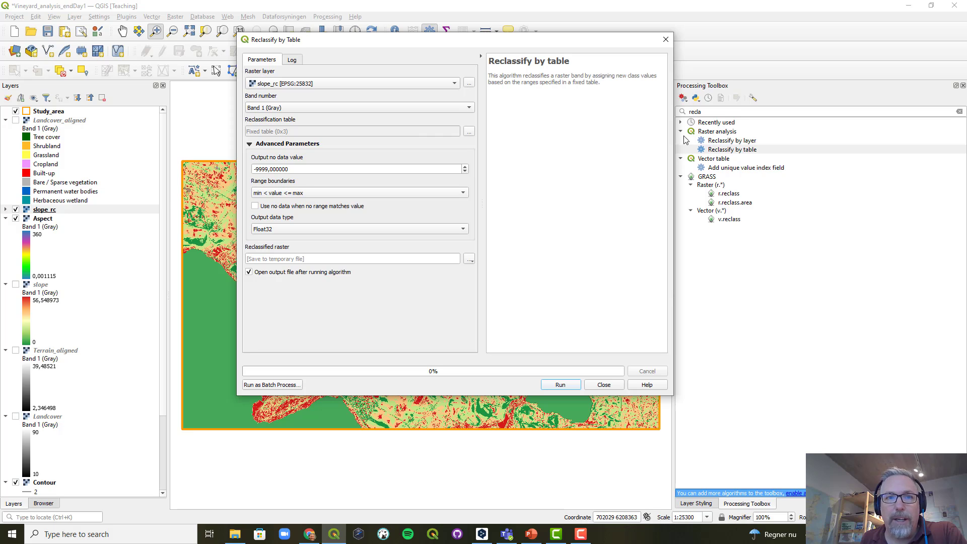
click(360, 83)
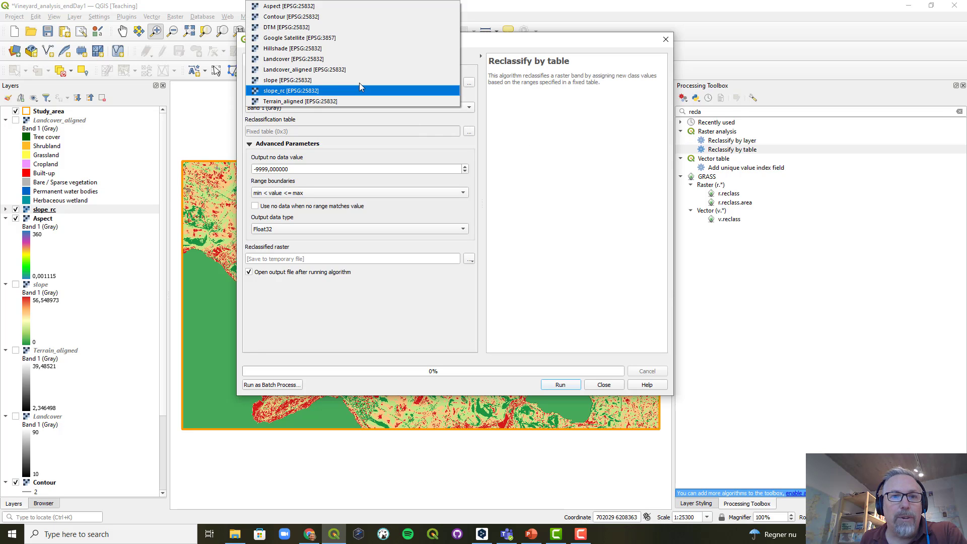
click(347, 1)
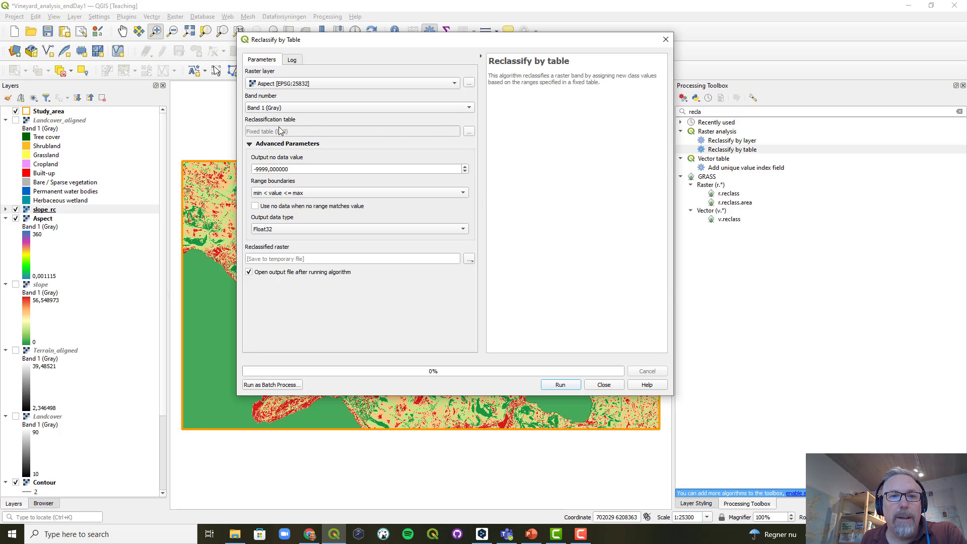
click(469, 133)
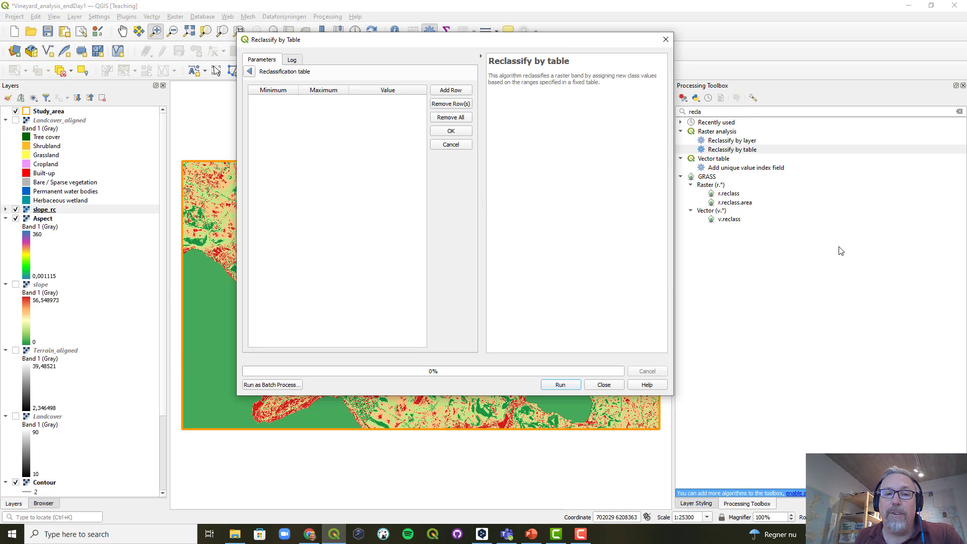
Add a first row to the aspect reclassification table with minimum 135, maximum 225 and value 4.
click(445, 93)
double_click(275, 108)
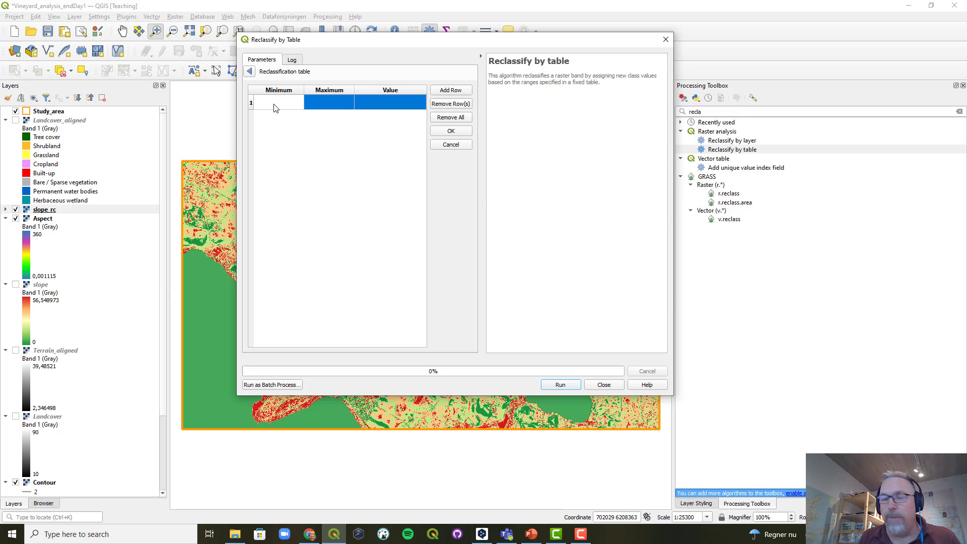
click(327, 103)
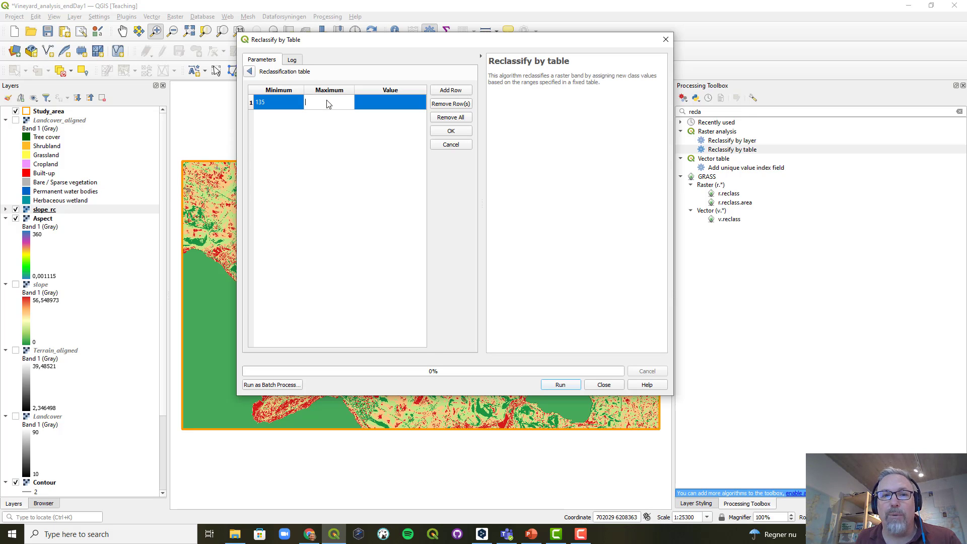
text(22)
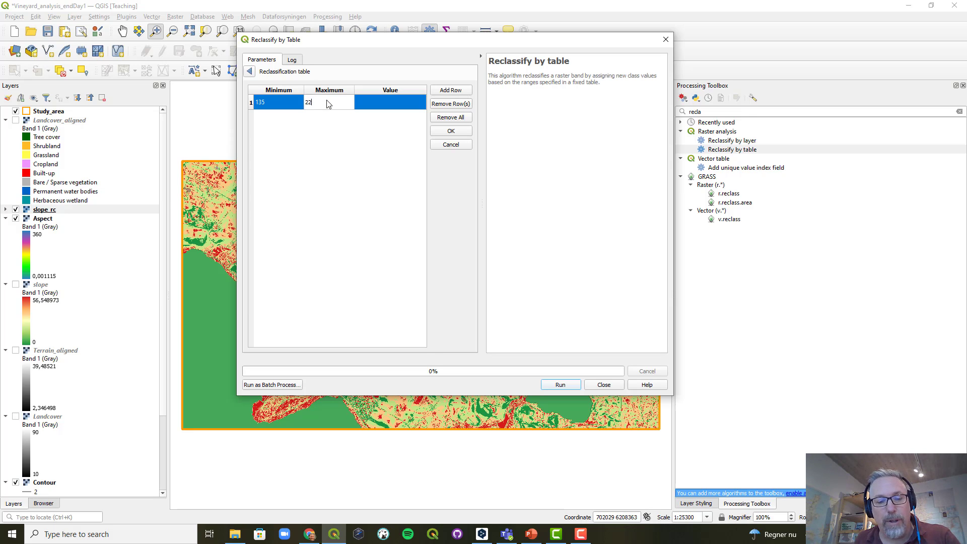
text(5)
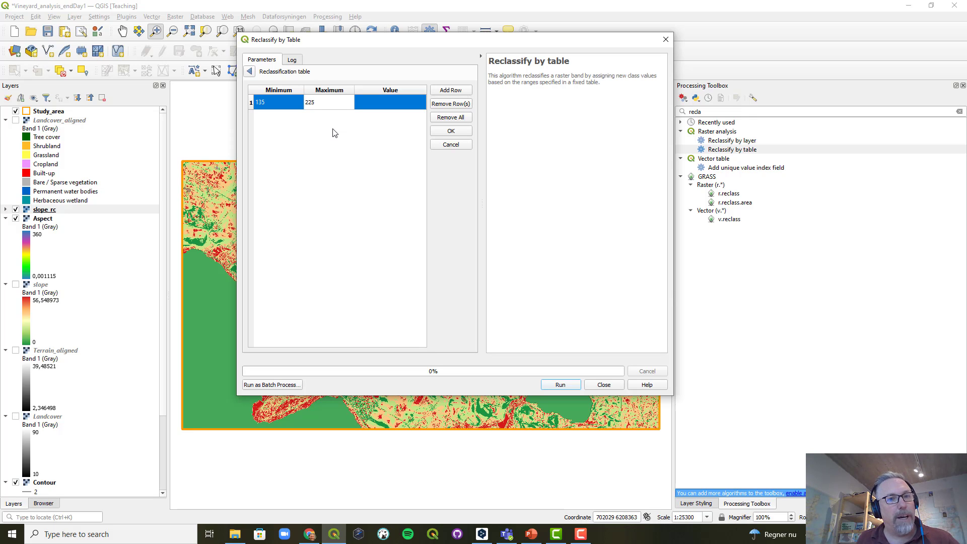
click(393, 103)
text(4)
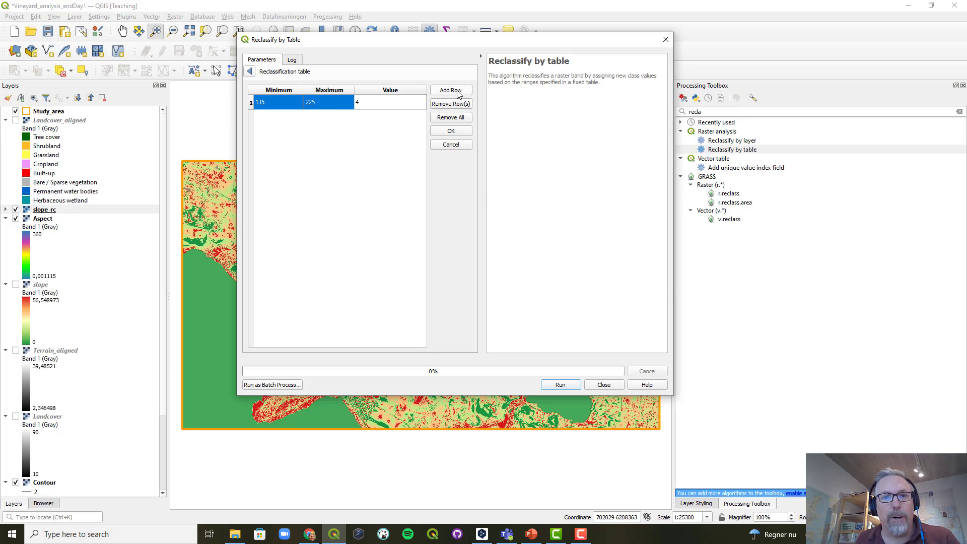
Add a second row to the aspect reclassification table with minimum 90, maximum 135 and value 3.
click(451, 90)
double_click(271, 120)
text(90)
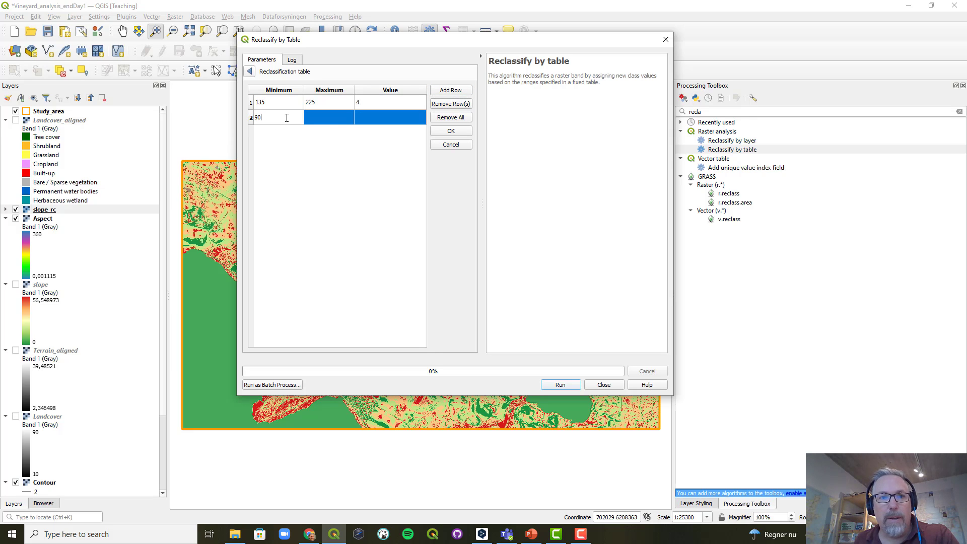
click(325, 117)
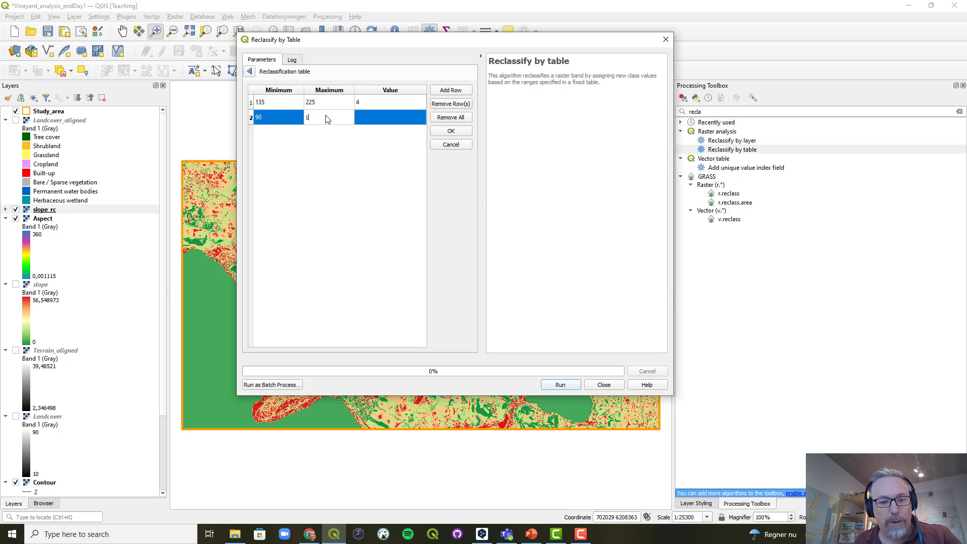
text(135)
click(376, 114)
text(3)
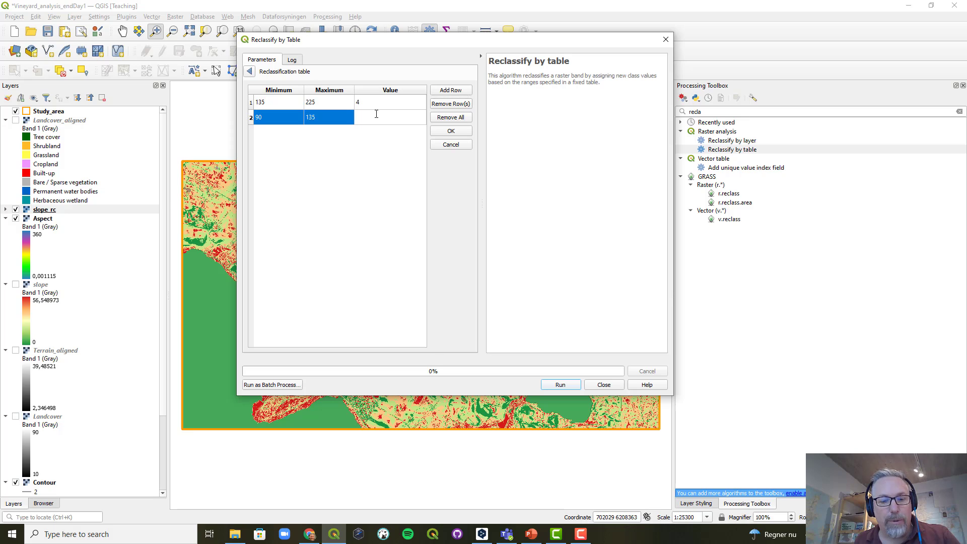
click(378, 142)
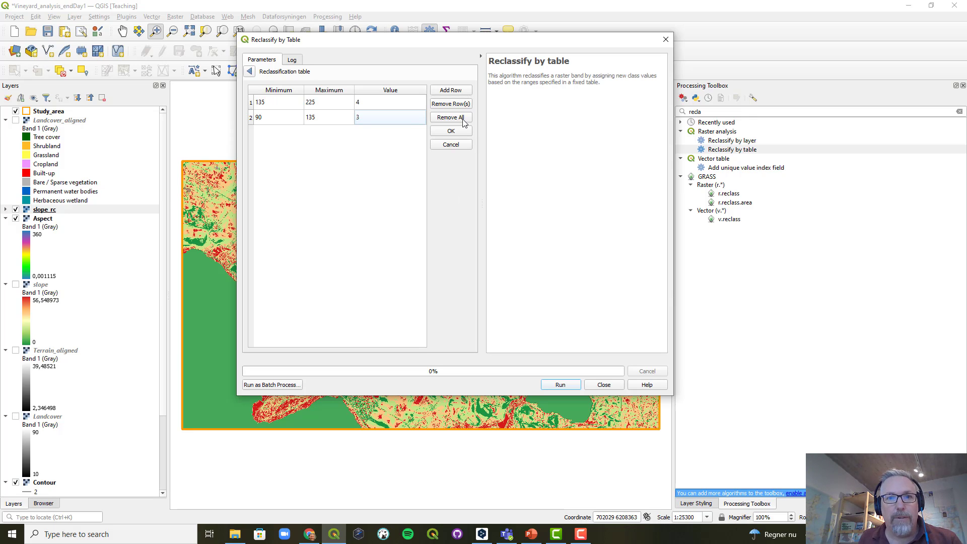
Add a third row to the reclassification table with minimum 225, maximum 270 and value 3.
click(440, 95)
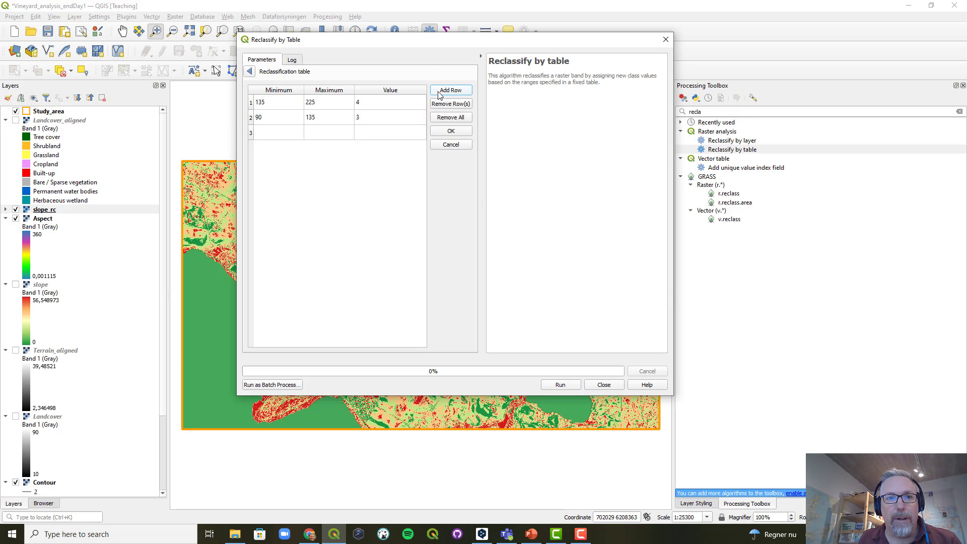
double_click(278, 133)
text(225)
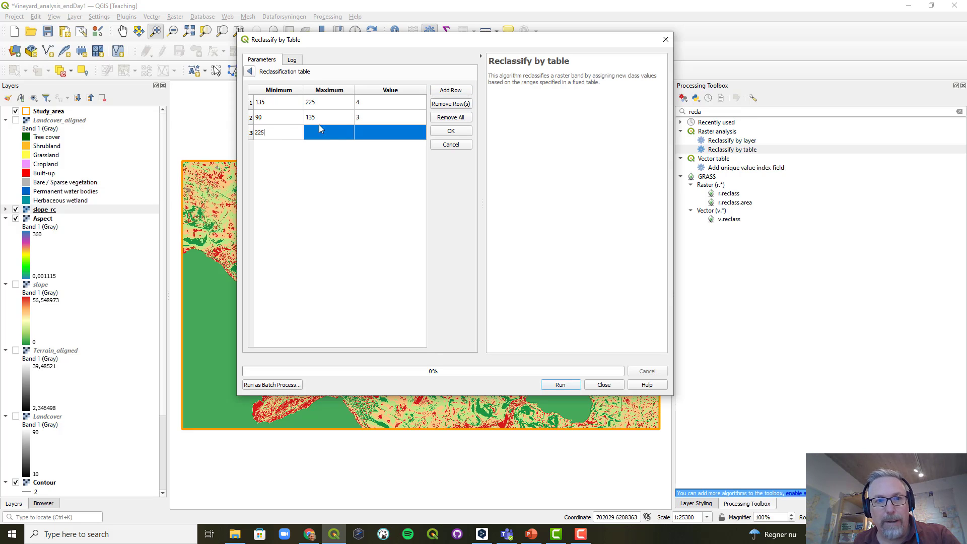
click(326, 131)
text(2)
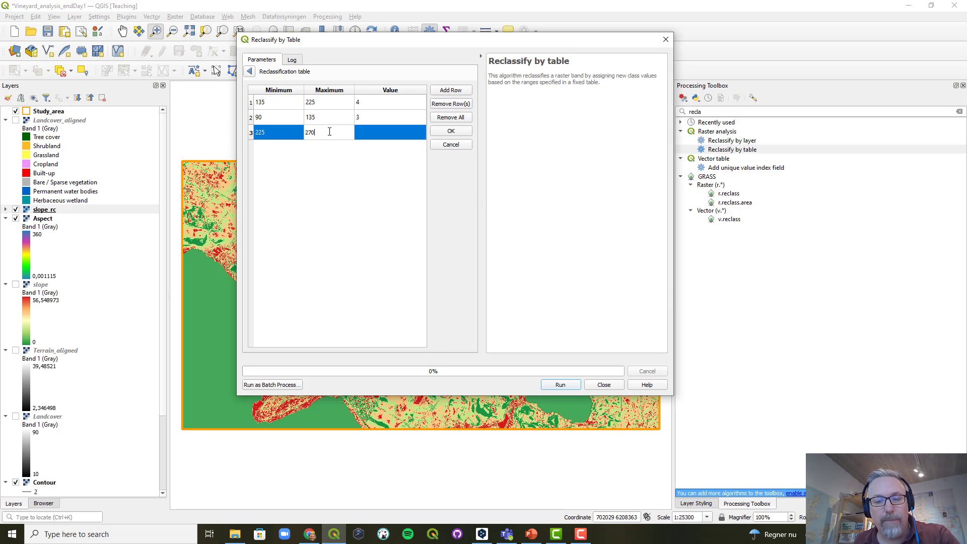
text(70)
click(366, 135)
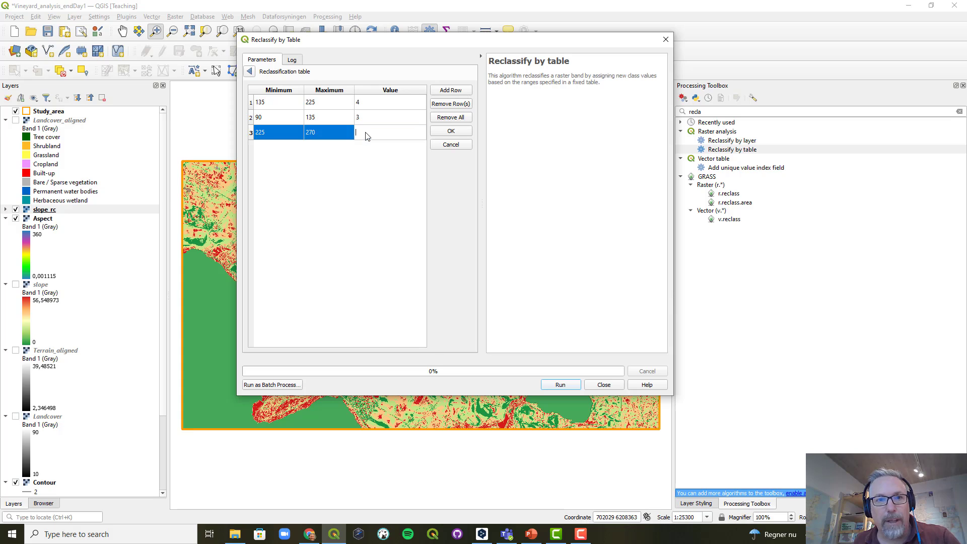
text(3)
key(Return)
click(371, 161)
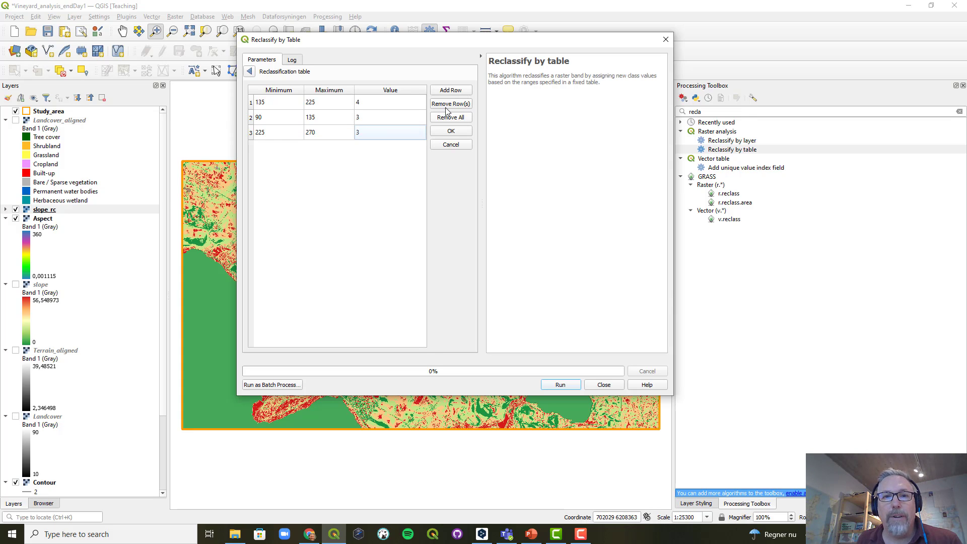
Add a fourth row to the reclassification table with minimum 45, maximum 90 and value 2.
click(452, 91)
click(276, 147)
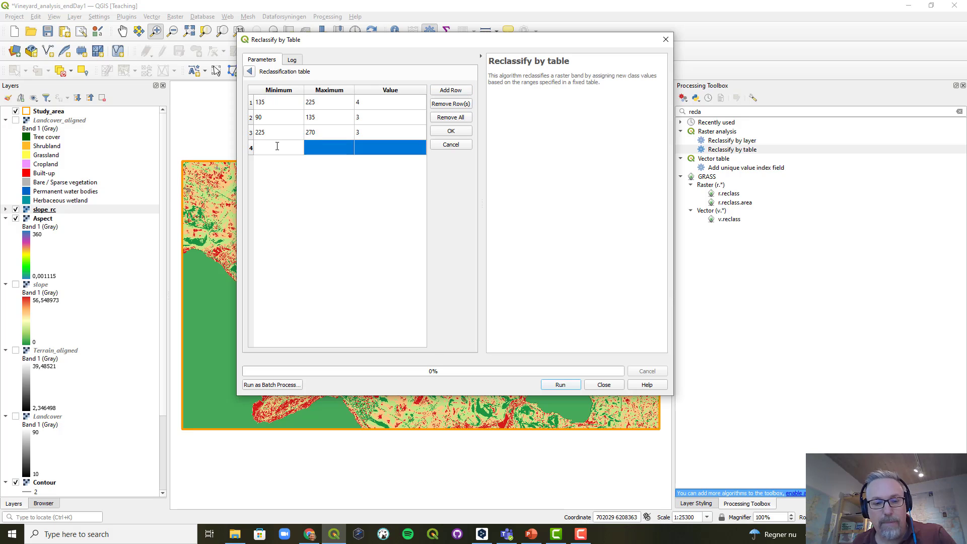
click(320, 146)
text(90)
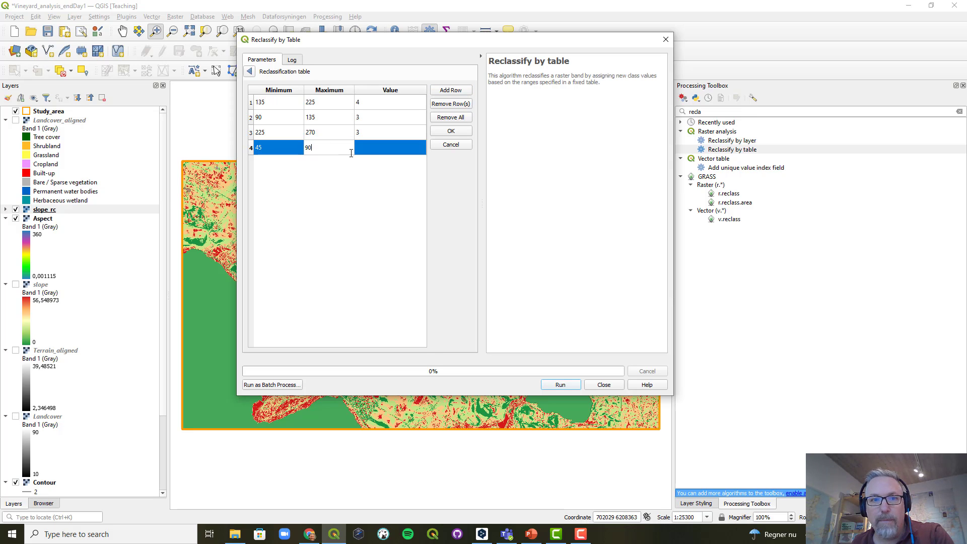
key(Tab)
text(2)
key(Return)
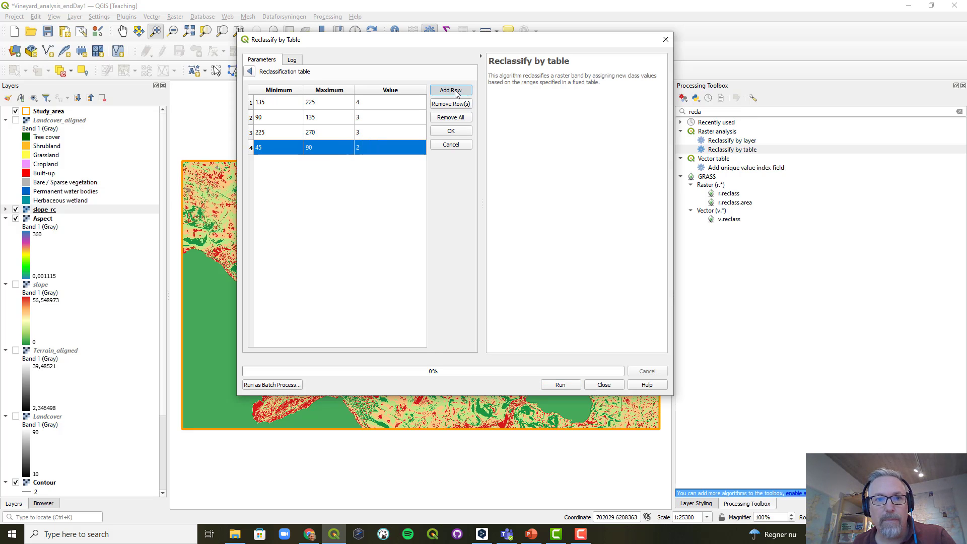
Add a fifth row to the reclassification table with minimum 270, maximum 315 and value 2.
click(451, 90)
click(291, 164)
text(27)
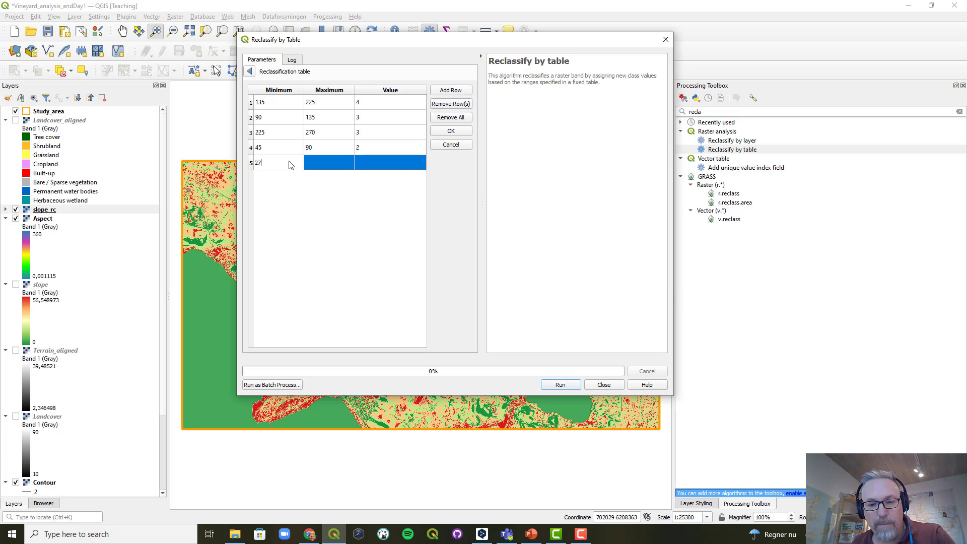
text(0)
click(328, 166)
text(315)
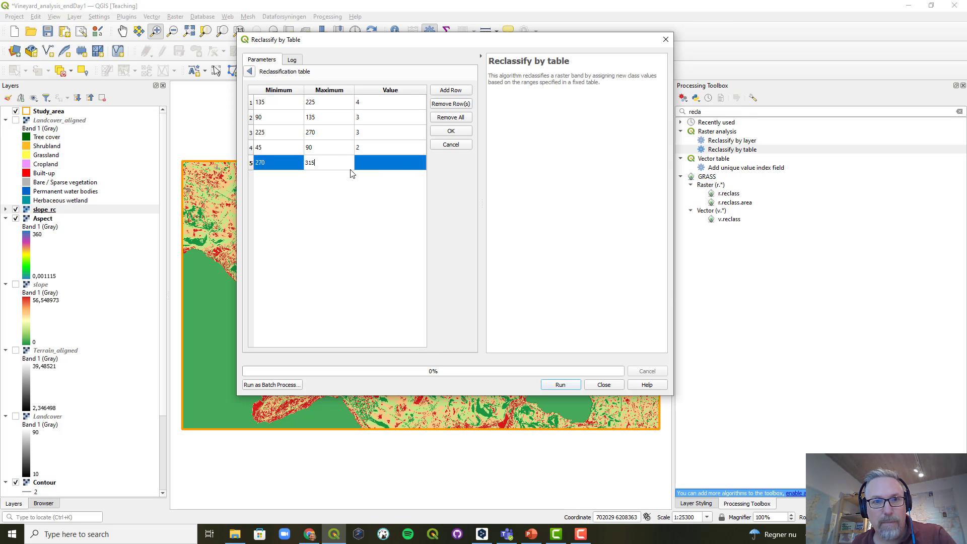
key(Tab)
text(2)
key(Return)
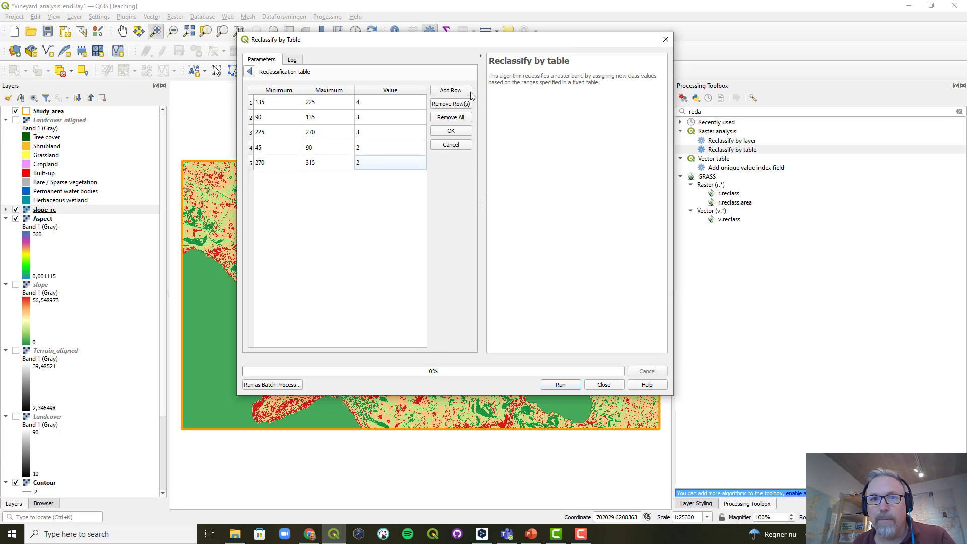
Add a sixth row to the reclassification table with minimum 315, maximum 360 and value 1.
click(451, 90)
click(285, 179)
text(315)
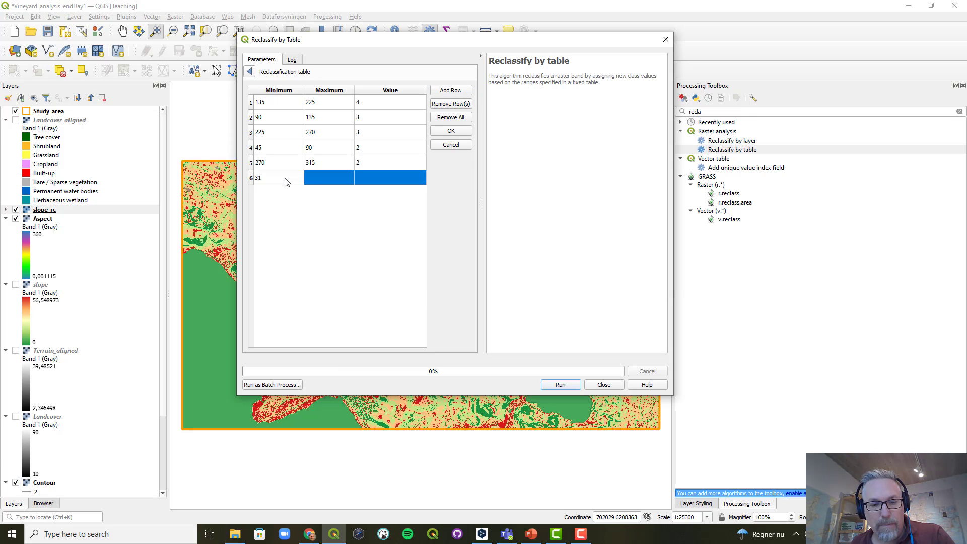
click(334, 175)
text(360)
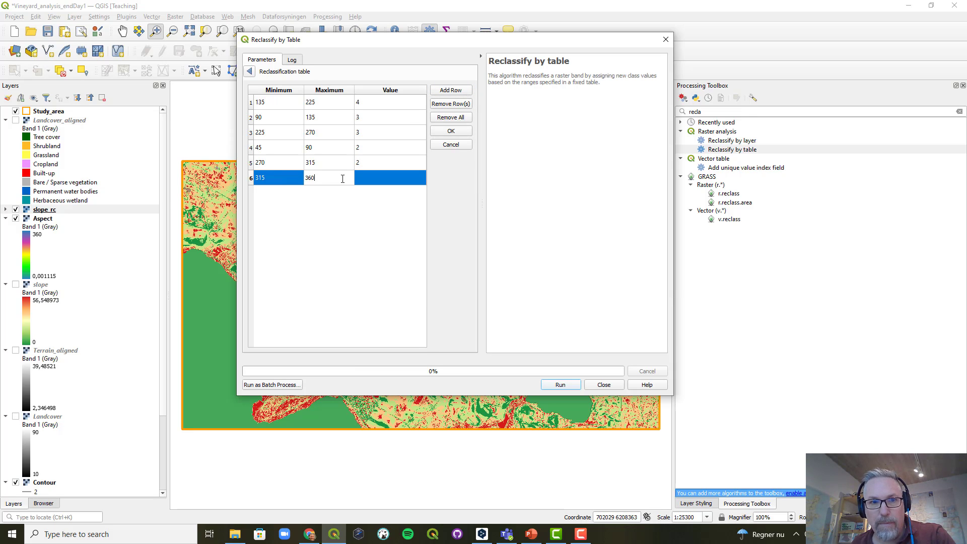
key(Tab)
text(1)
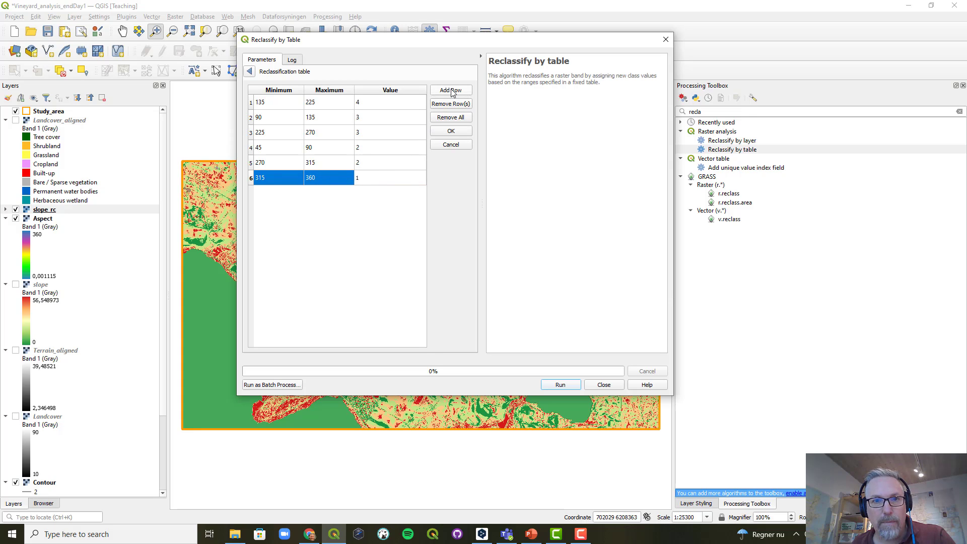
Add a seventh row with minimum 0, maximum 45 and value 1, and accept the aspect reclassification table.
click(451, 90)
click(286, 194)
text(0)
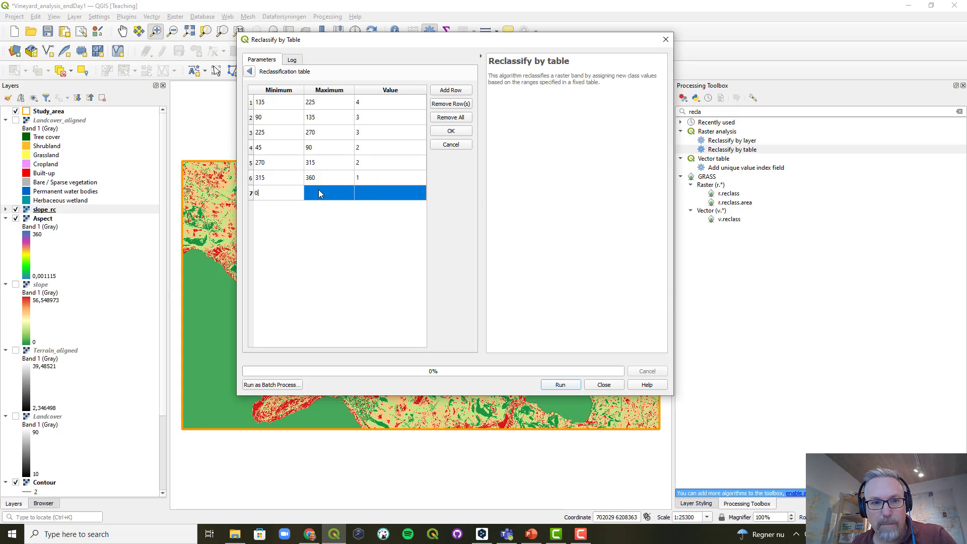
click(319, 193)
text(45)
click(362, 193)
text(1)
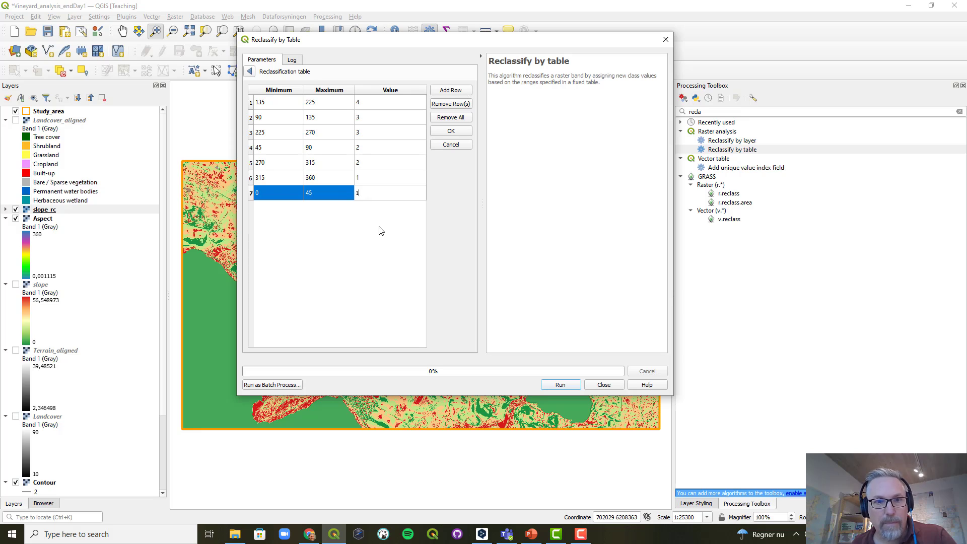
click(380, 232)
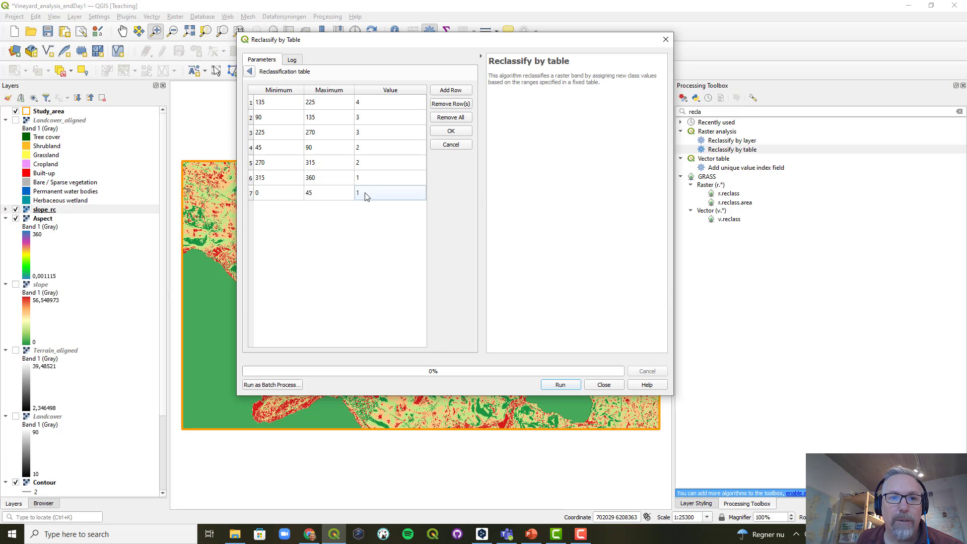
click(453, 134)
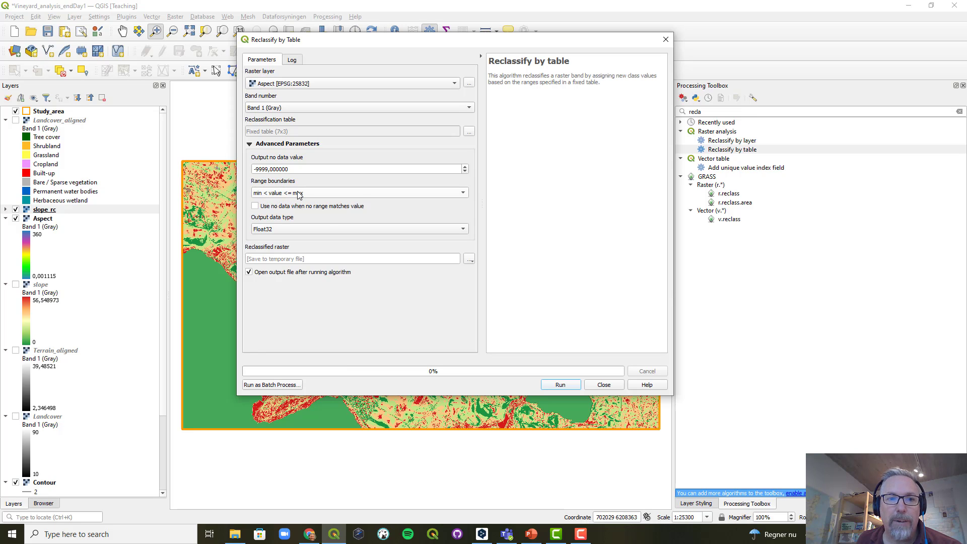
Enable using no data when no range matches the value and set the output data type to Int16.
click(271, 207)
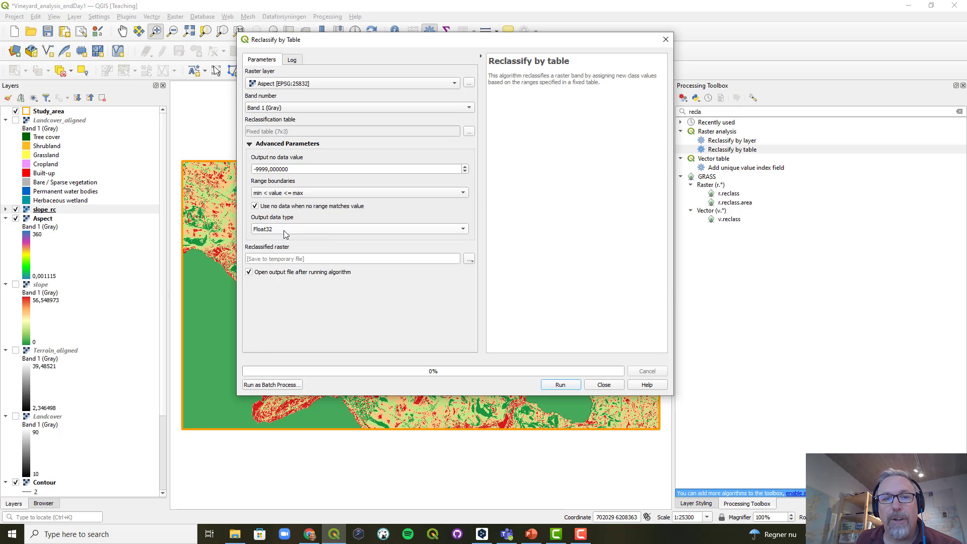
click(283, 230)
click(285, 192)
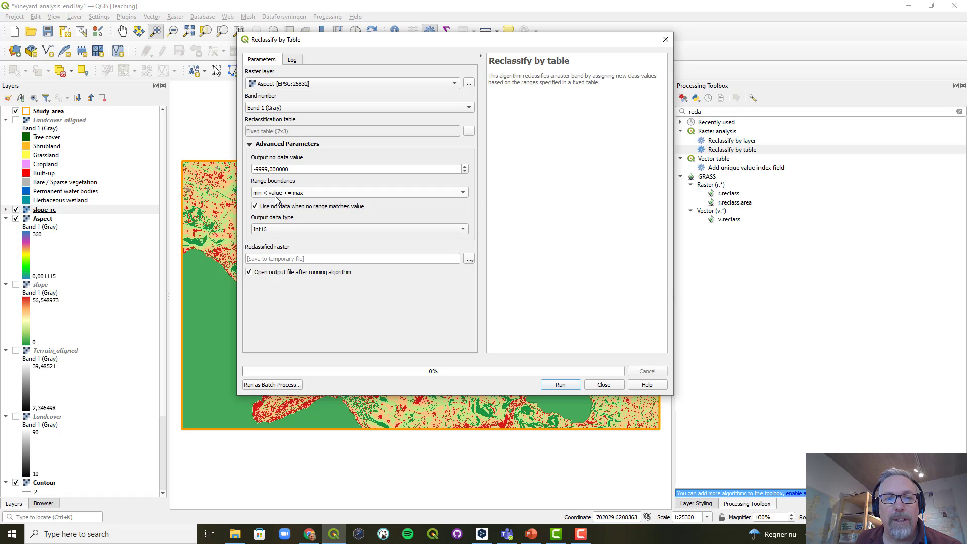
Save the reclassified raster as Aspect_rc.tif in the Day2 folder, run the reclassification and close the dialog.
click(472, 260)
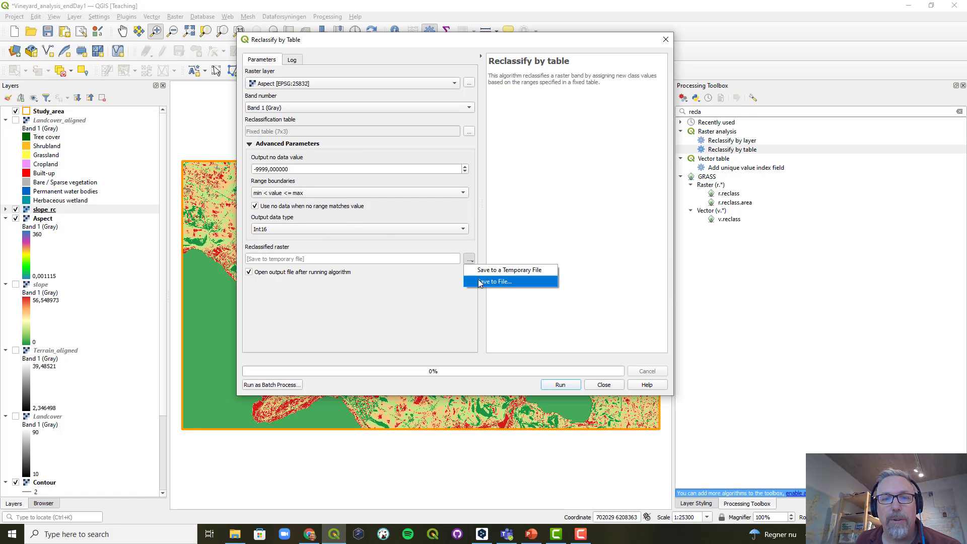
click(479, 282)
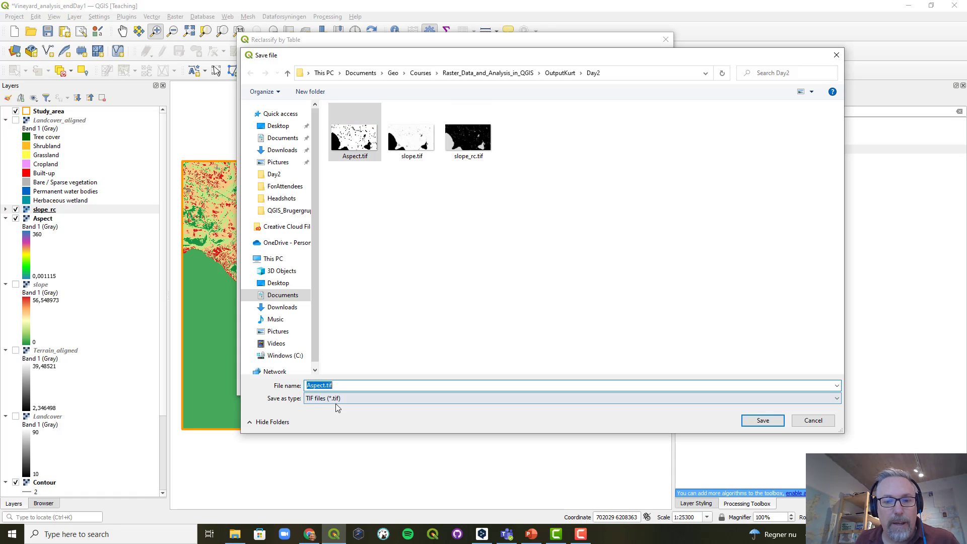
key(Right)
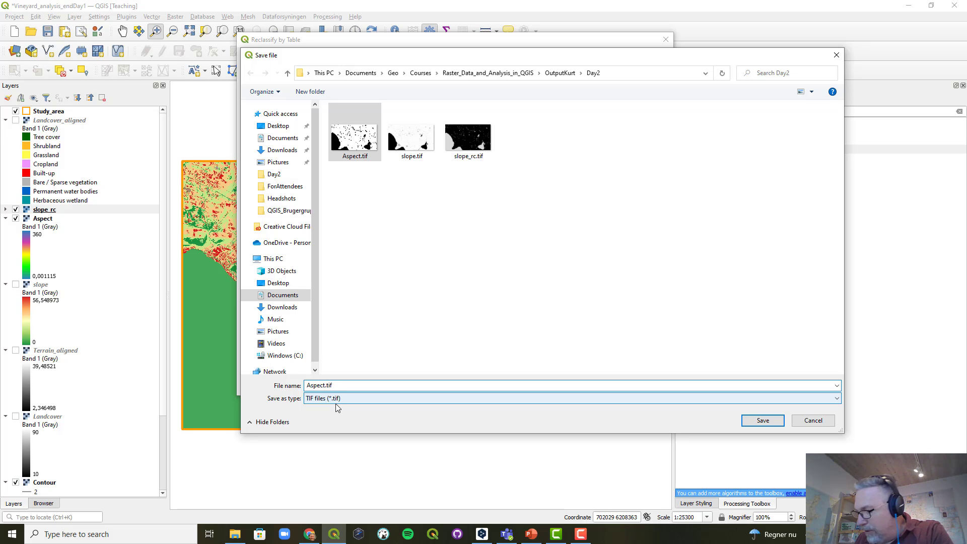
text(_rc)
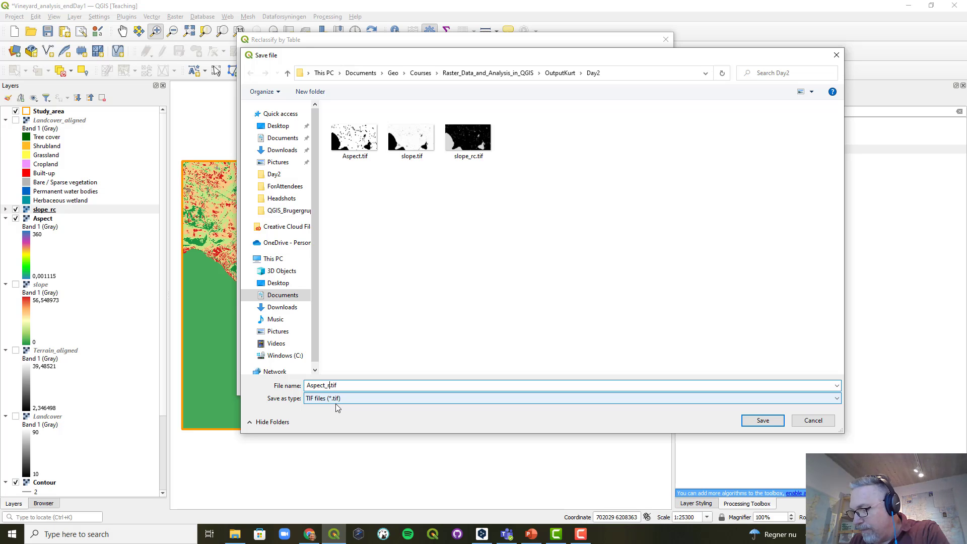
click(771, 423)
click(563, 384)
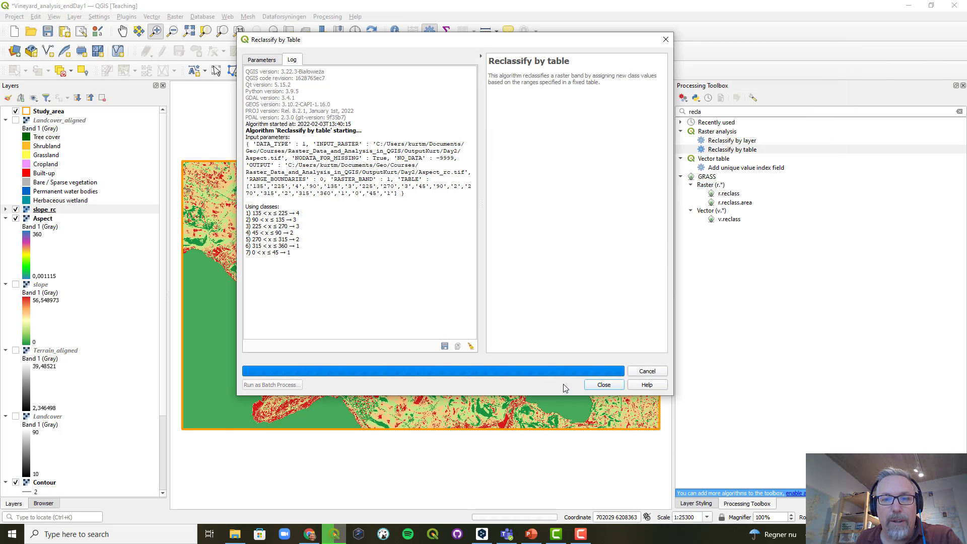
click(602, 386)
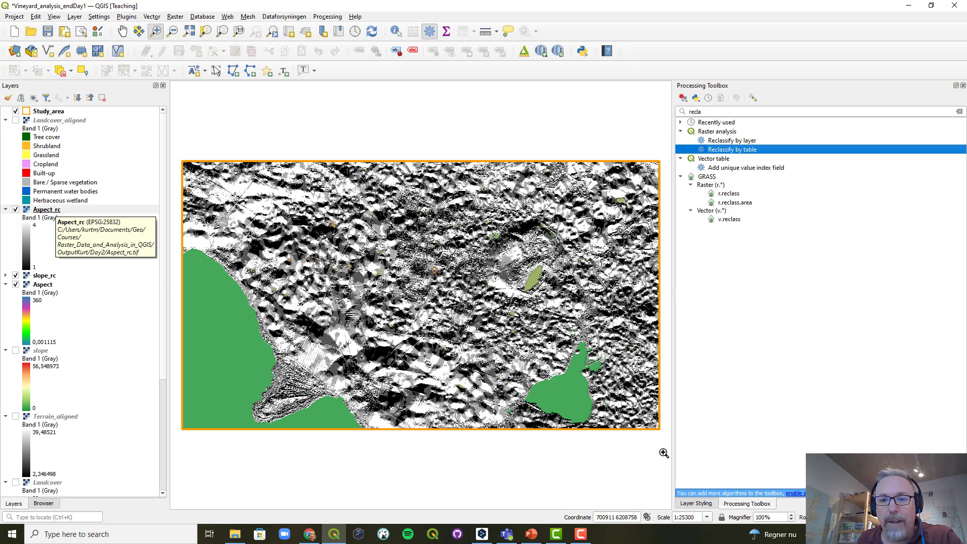
Switch the Aspect_rc layer's styling to the Paletted/Unique values renderer.
click(696, 504)
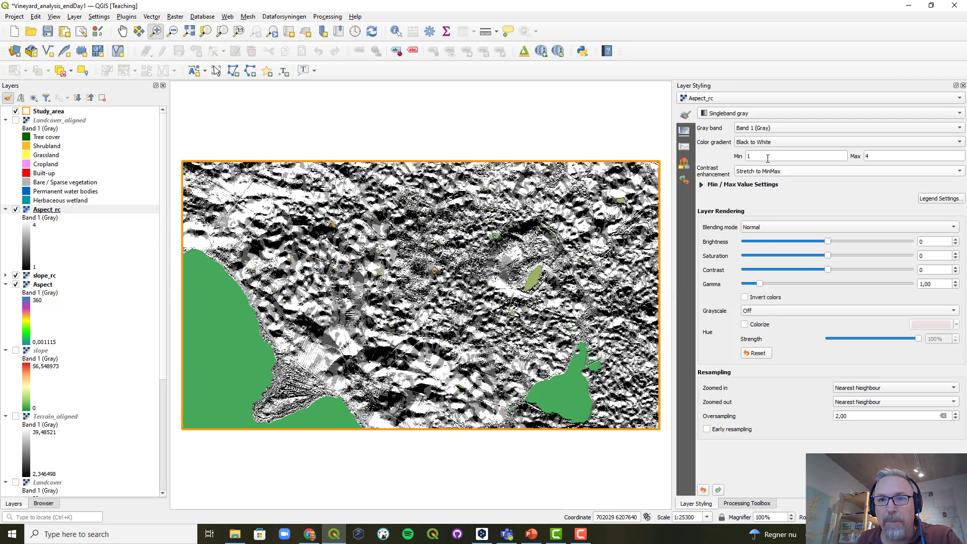
click(759, 114)
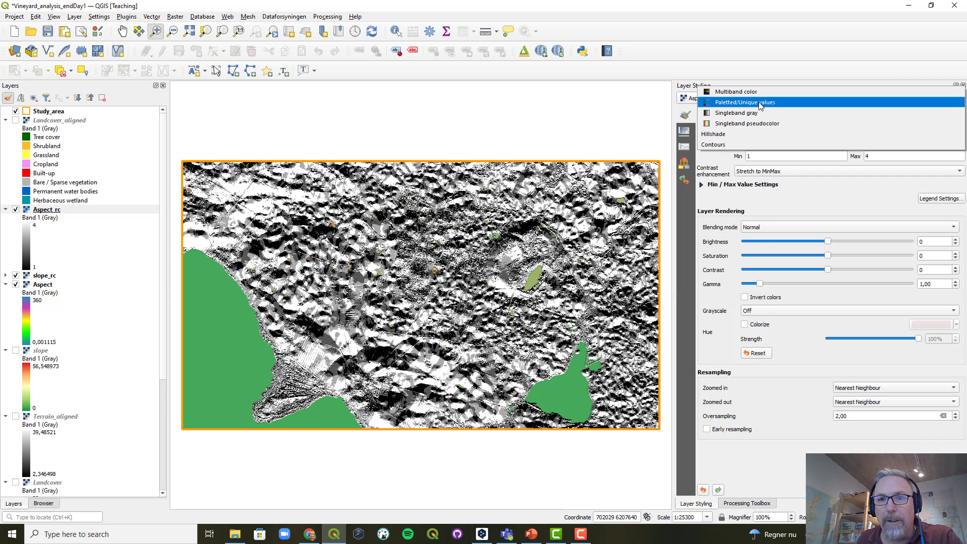
click(759, 102)
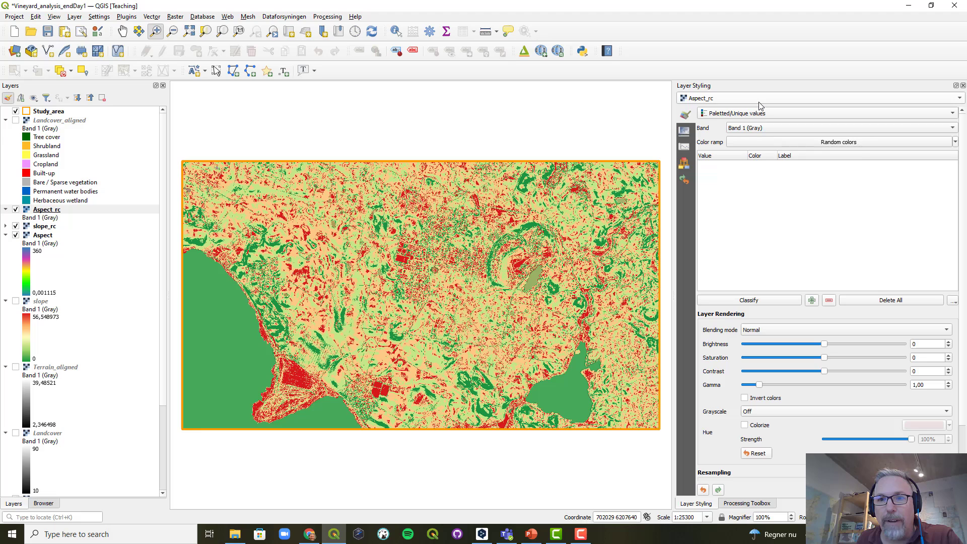
Apply the RdYlGn color ramp to the Aspect_rc layer and classify its unique values.
click(955, 142)
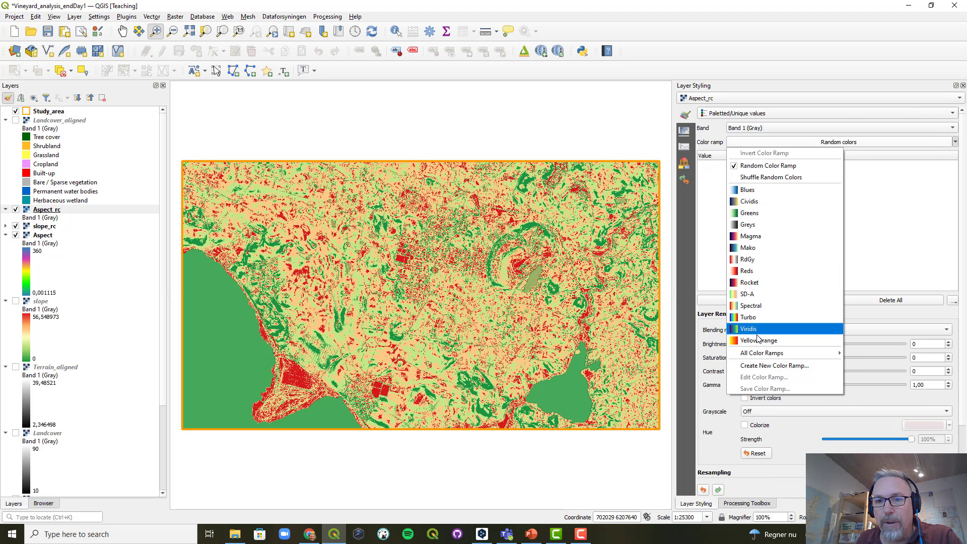
mouse_move(786, 353)
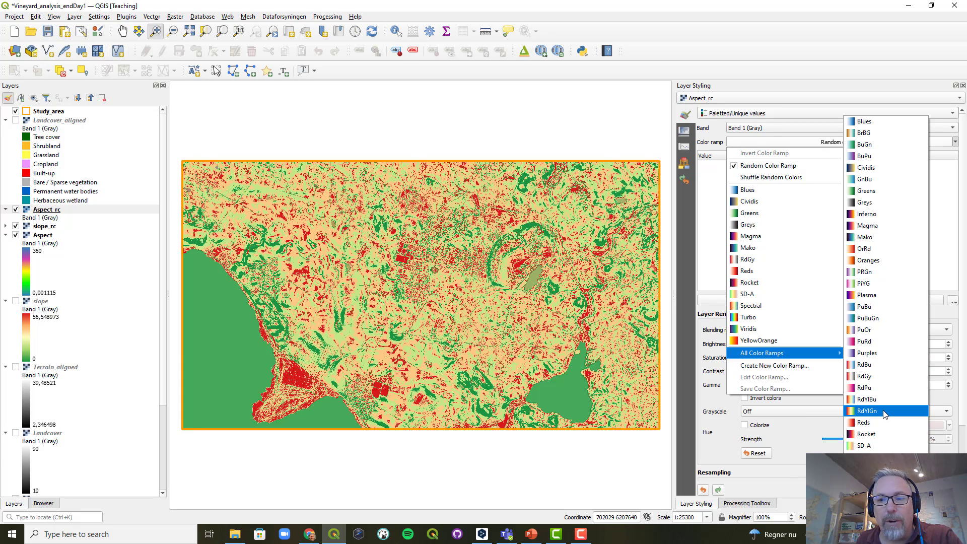
click(868, 411)
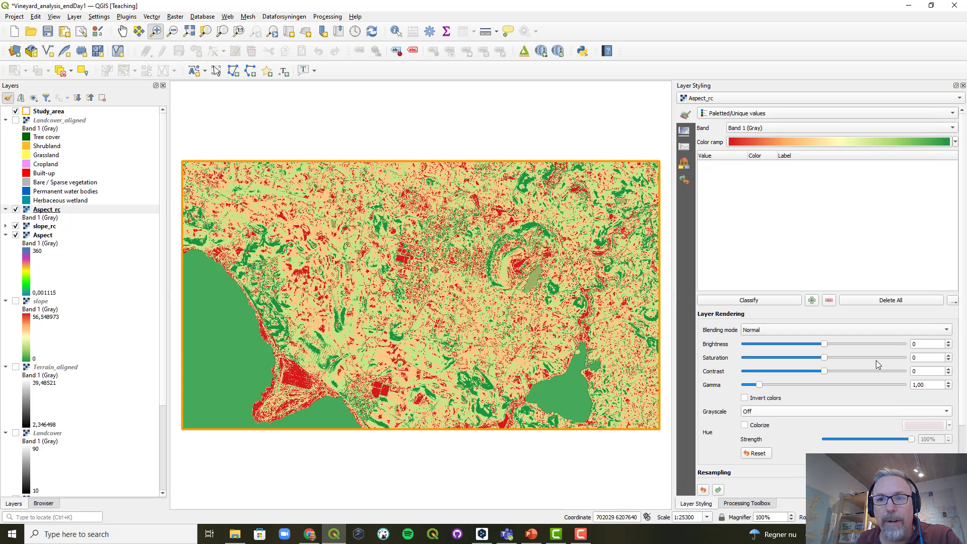
click(749, 300)
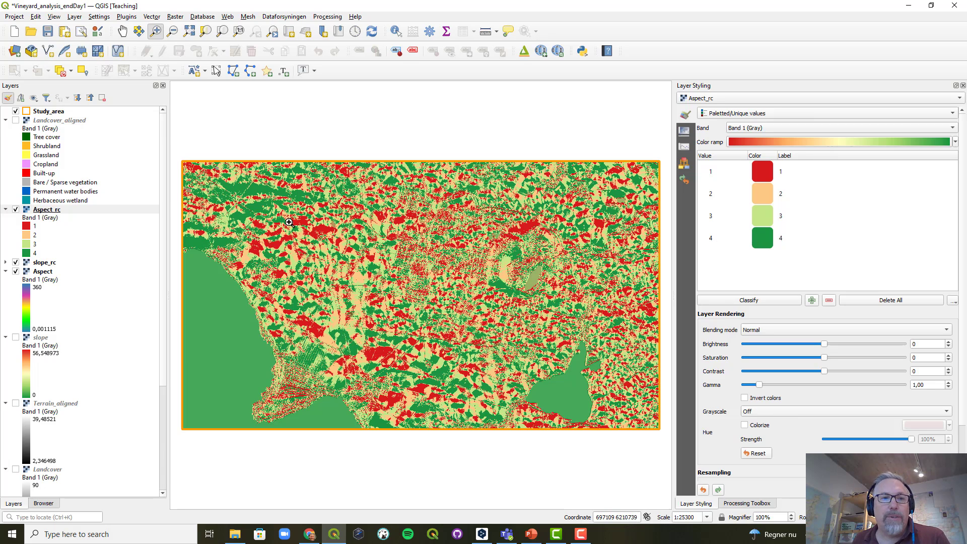
Start Reclassify by table with Landcover_aligned as the raster layer and open its reclassification table for editing.
click(58, 121)
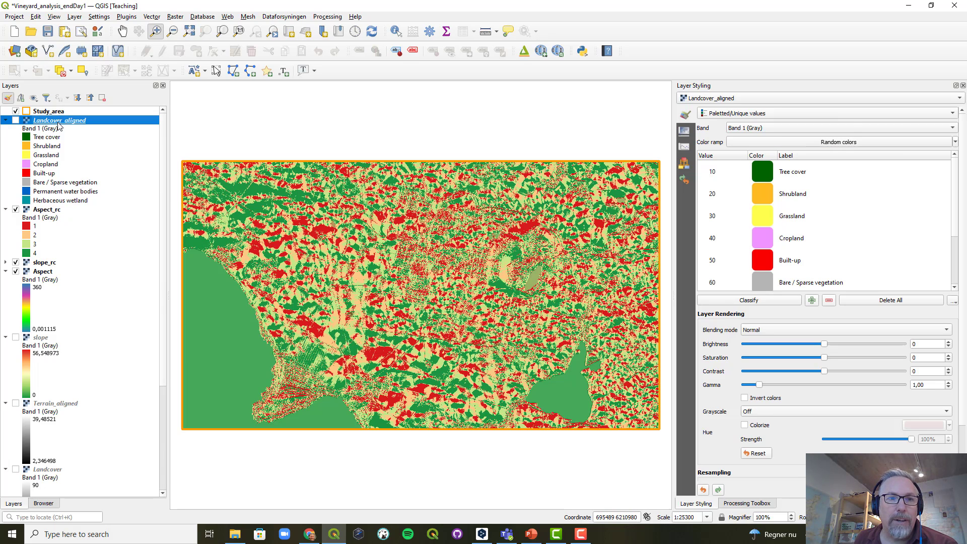
click(735, 503)
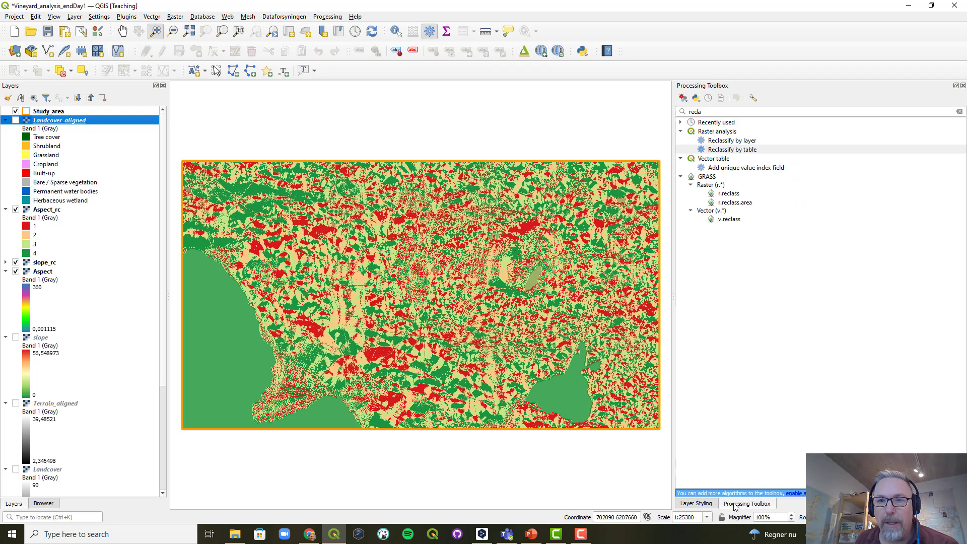
double_click(756, 152)
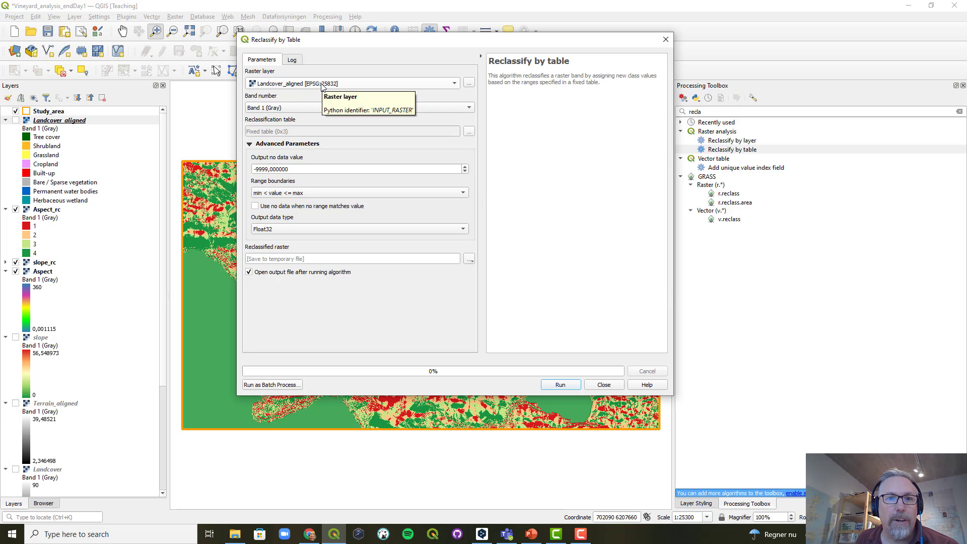
click(469, 132)
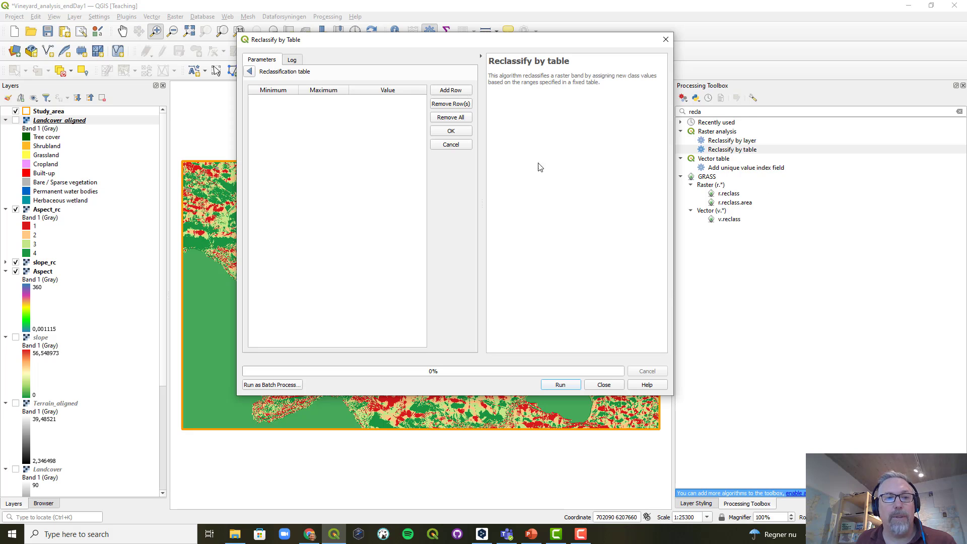
Add a first row to the land cover reclassification table with minimum 10, maximum 10 and value 0.
click(457, 93)
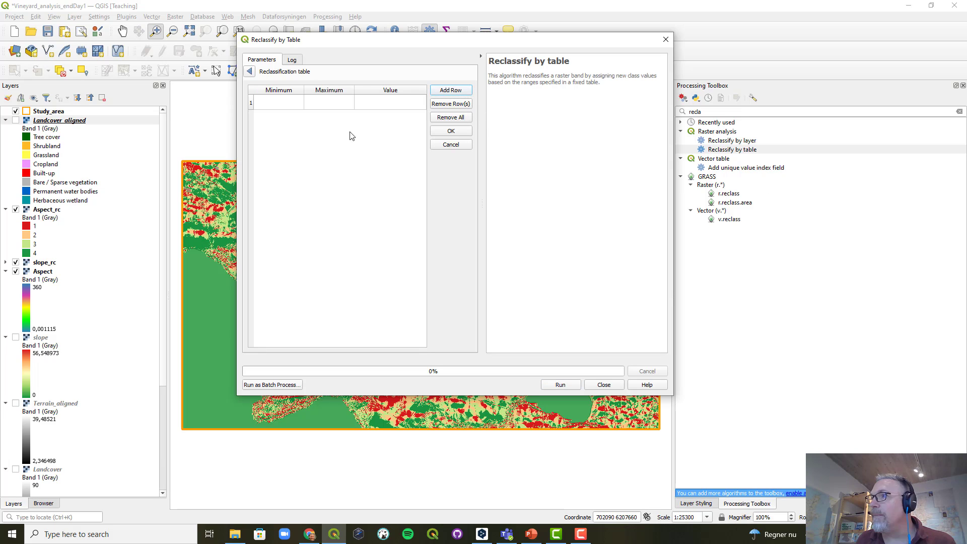
double_click(284, 105)
text(1)
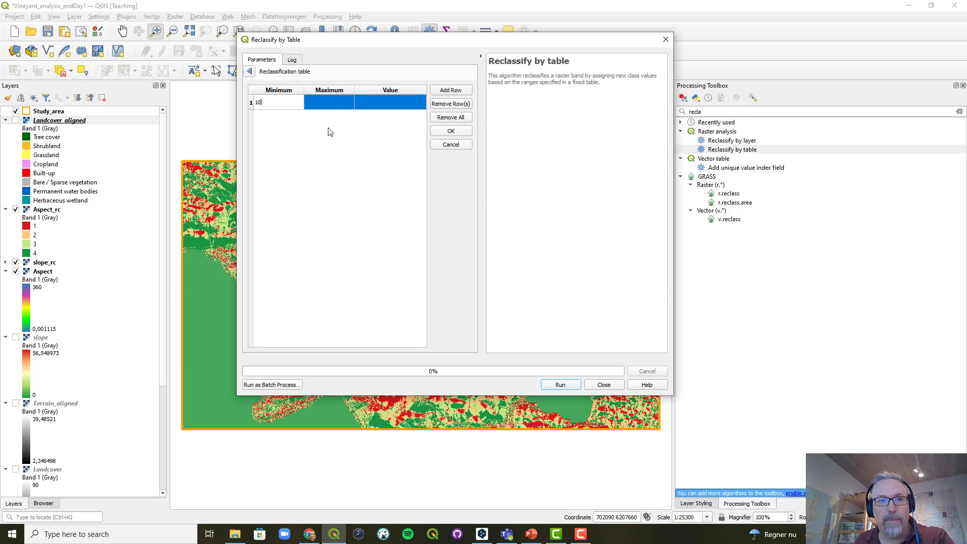
text(0)
key(Tab)
text(10)
key(Tab)
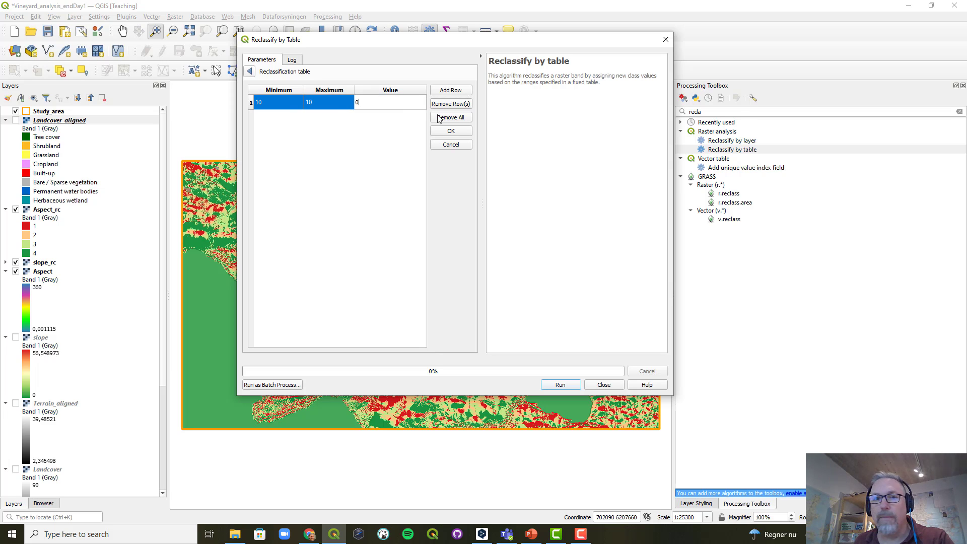
text(0)
Add a second row to the reclassification table with minimum 20, maximum 20 and value 0.
click(460, 93)
double_click(281, 121)
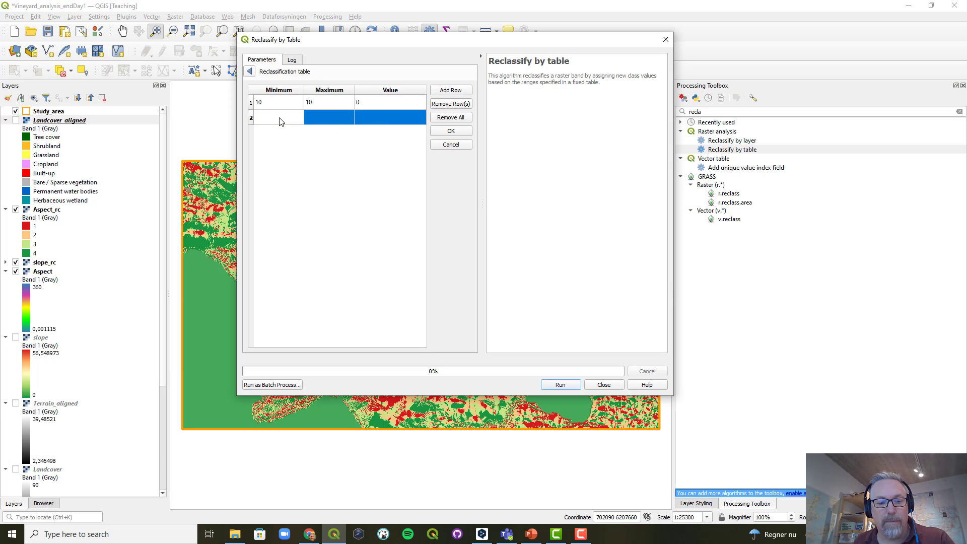
text(20)
click(327, 124)
double_click(327, 123)
text(2)
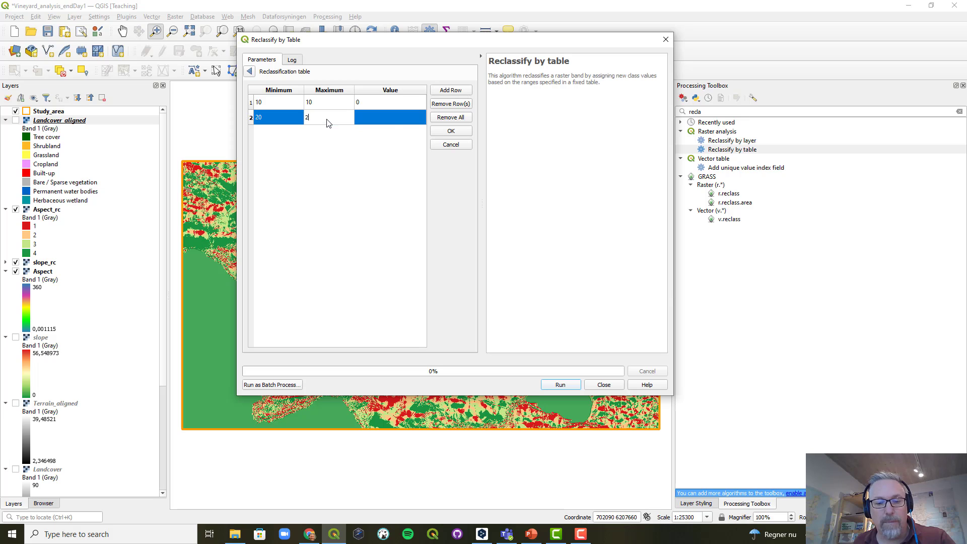
double_click(392, 116)
text(0)
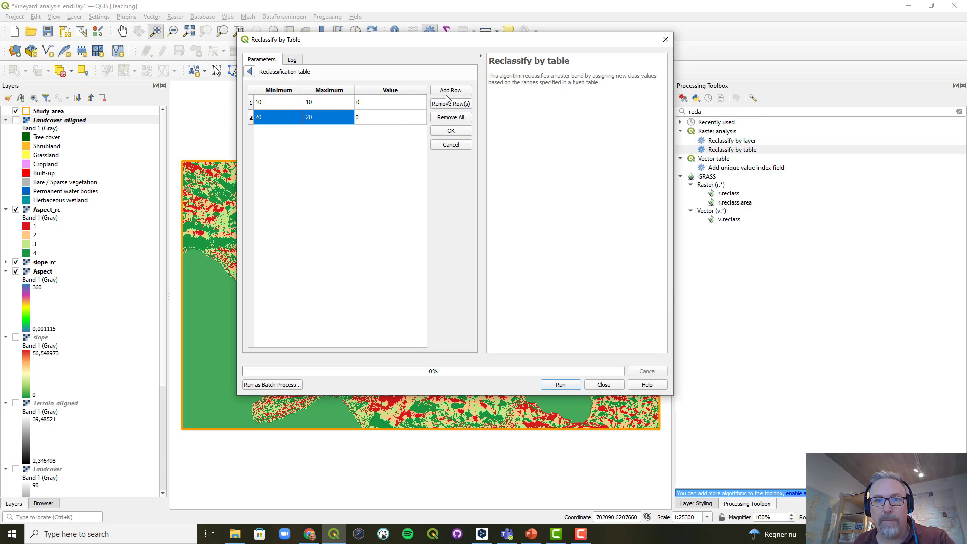
Add a third row to the reclassification table with minimum 30, maximum 30 and value 1.
click(455, 92)
double_click(281, 134)
text(30)
double_click(318, 134)
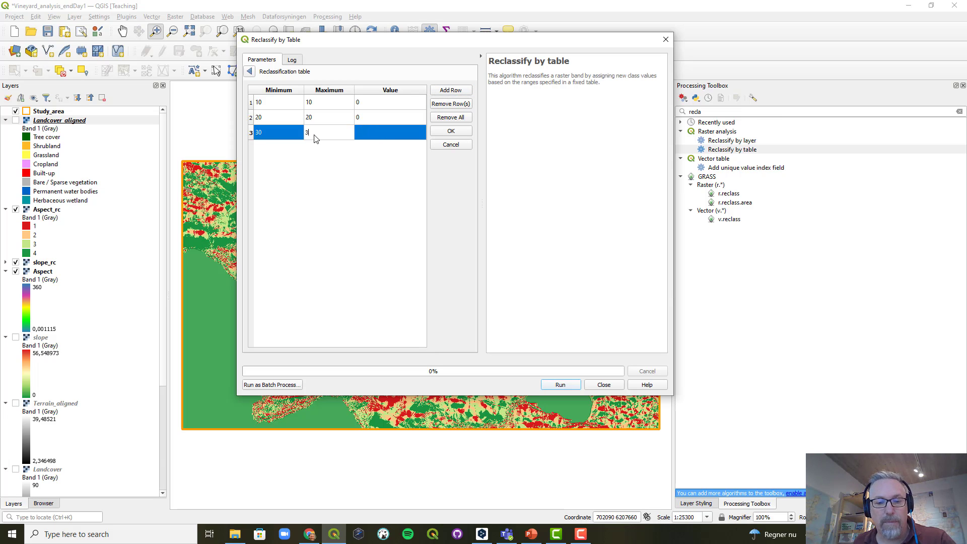
text(30)
double_click(371, 137)
text(1)
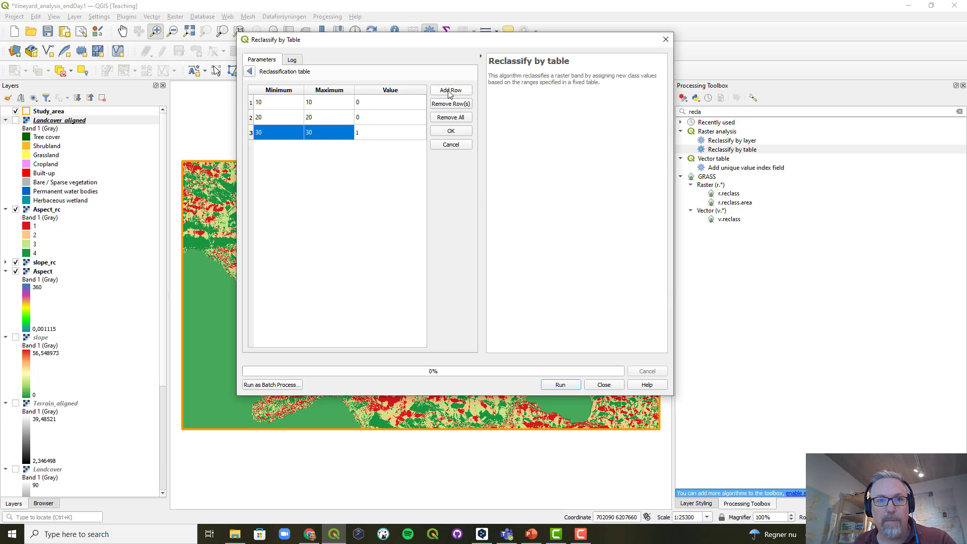
Add a fourth row to the reclassification table with minimum 40, maximum 40 and value 1.
click(451, 90)
double_click(277, 149)
text(40)
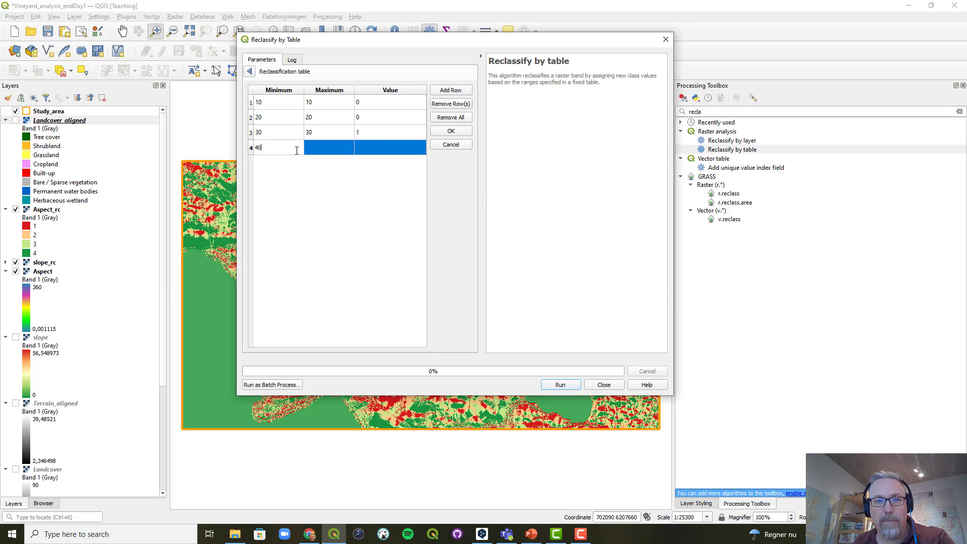
double_click(332, 147)
text(40)
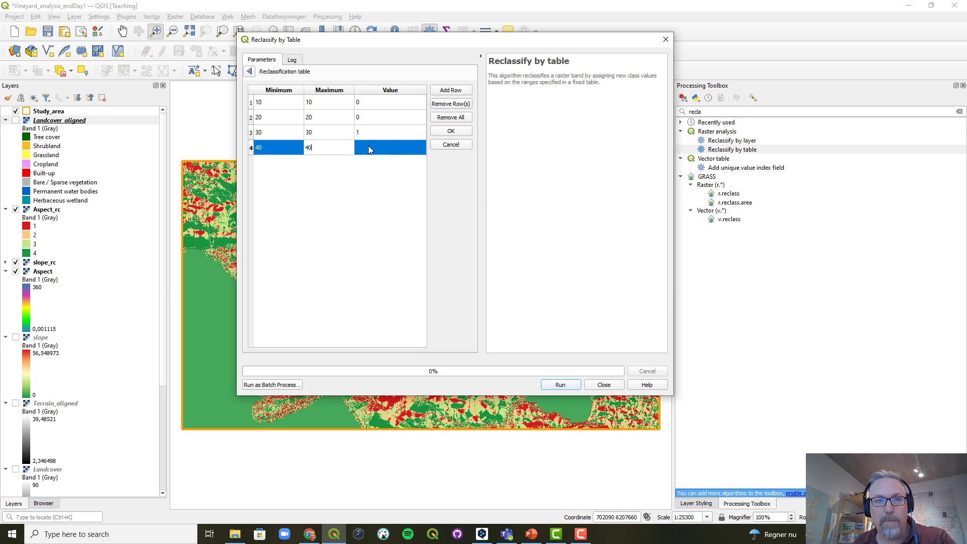
double_click(372, 149)
text(1)
Add a fifth row to the reclassification table with minimum 50, maximum 50 and value 0.
click(450, 90)
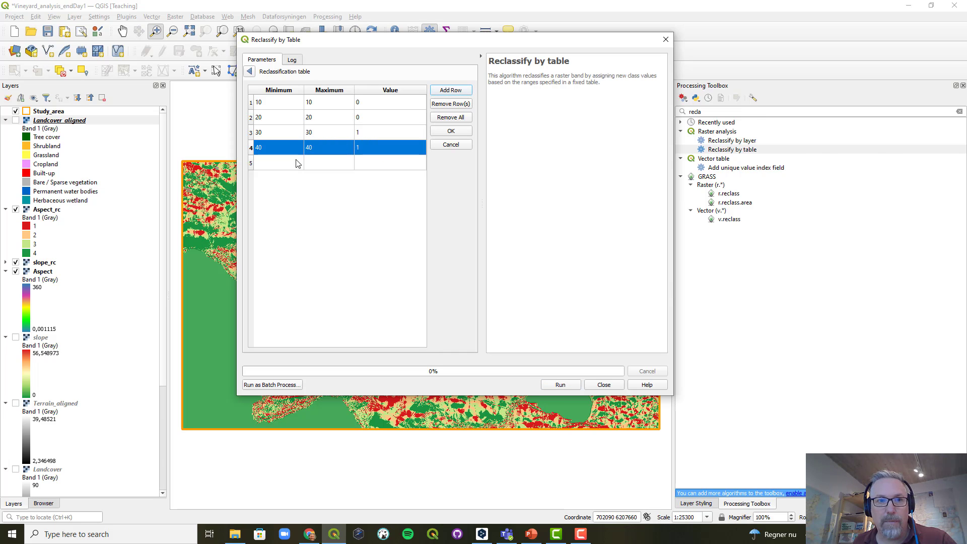
double_click(295, 163)
text(50)
double_click(330, 162)
text(50)
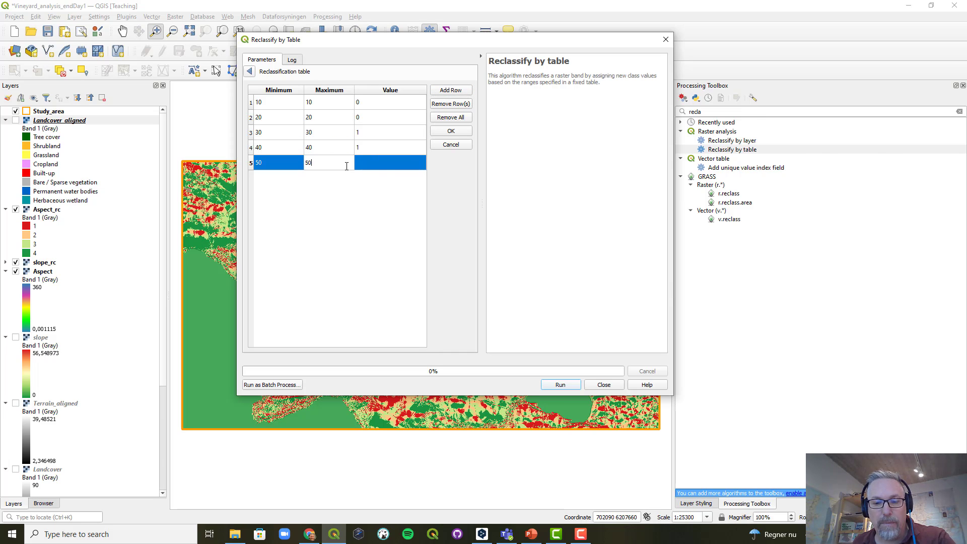
double_click(383, 162)
text(0)
Add a sixth row to the reclassification table with minimum 60, maximum 60 and value 0.
click(451, 90)
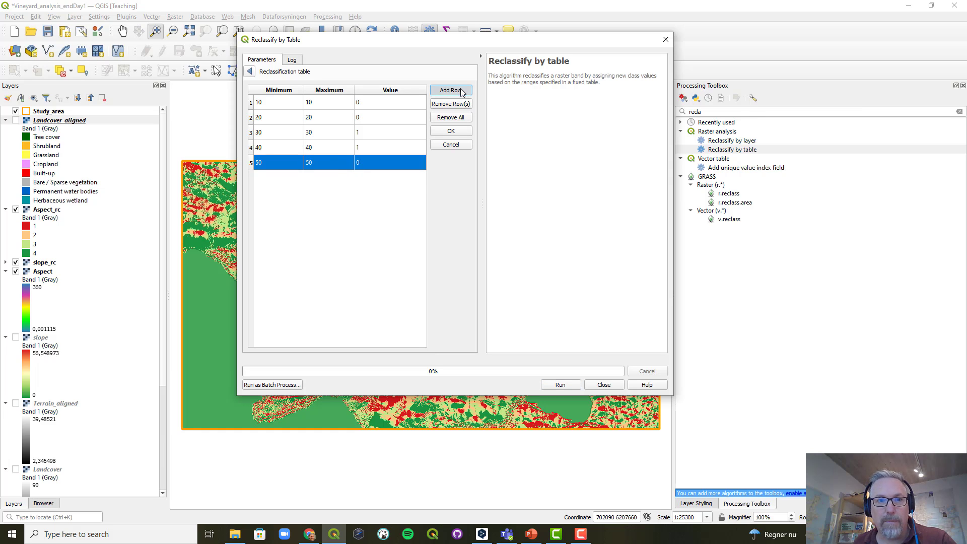
click(279, 184)
double_click(279, 184)
text(60)
double_click(324, 181)
text(60)
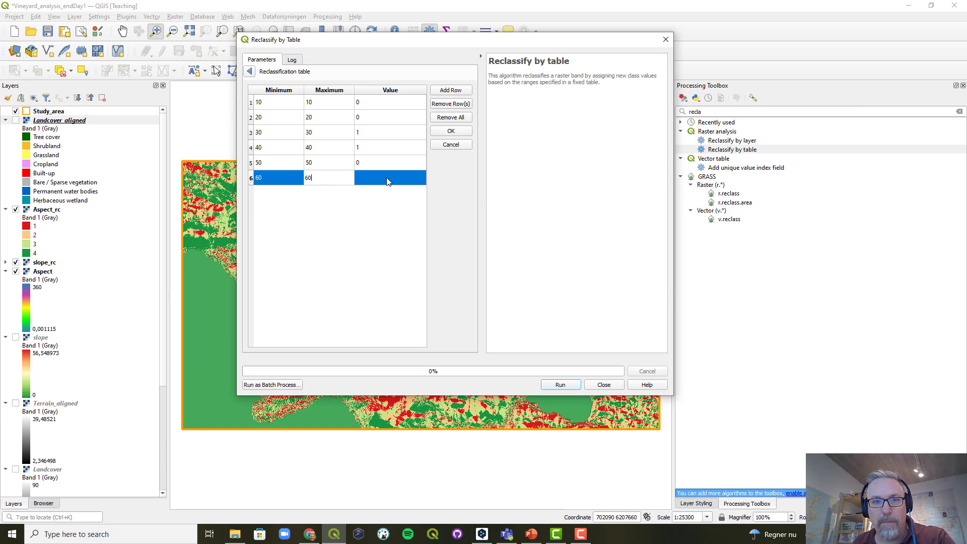
double_click(388, 180)
text(0)
Add a seventh row to the reclassification table with minimum 80, maximum 80 and value 0.
click(451, 90)
double_click(288, 193)
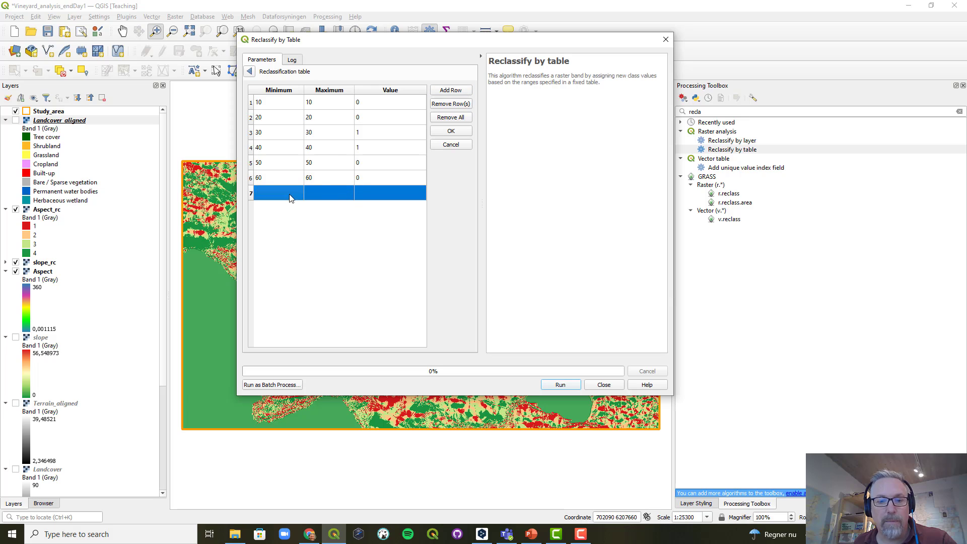
text(80)
double_click(322, 196)
text(80)
double_click(367, 195)
text(0)
Add an eighth row with minimum 90, maximum 90 and value 0, and accept the land cover reclassification table.
click(459, 90)
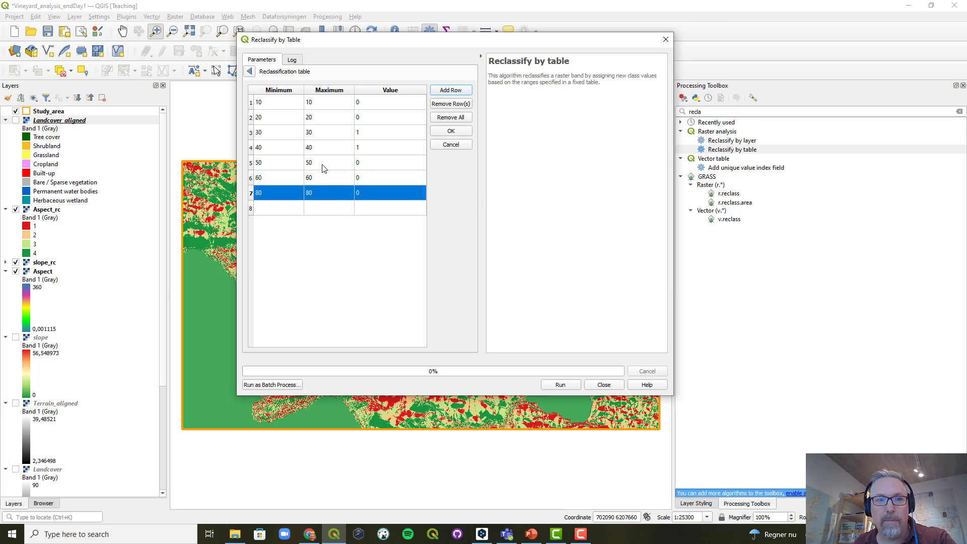
double_click(302, 208)
text(90)
double_click(331, 210)
text(90)
double_click(358, 210)
text(0)
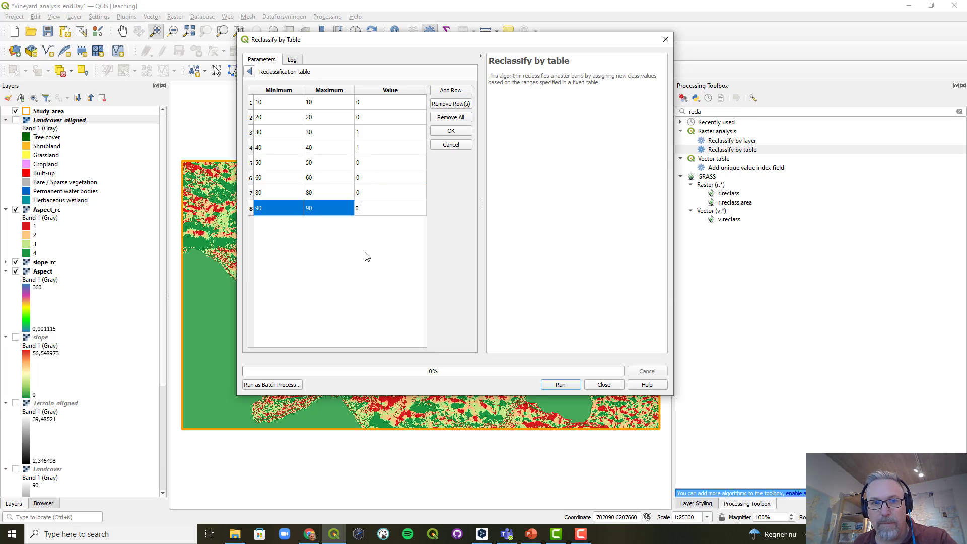
click(367, 256)
click(249, 134)
shift+click(251, 146)
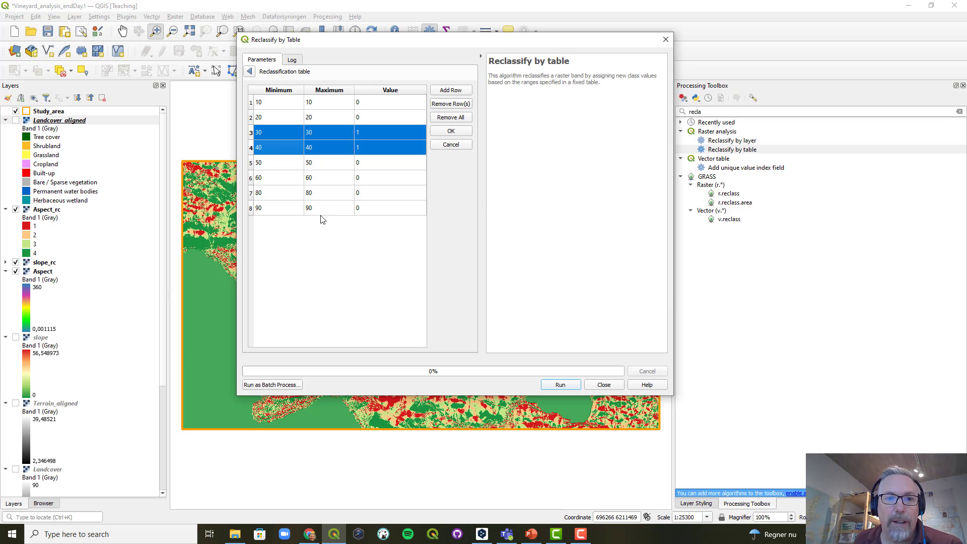
click(461, 132)
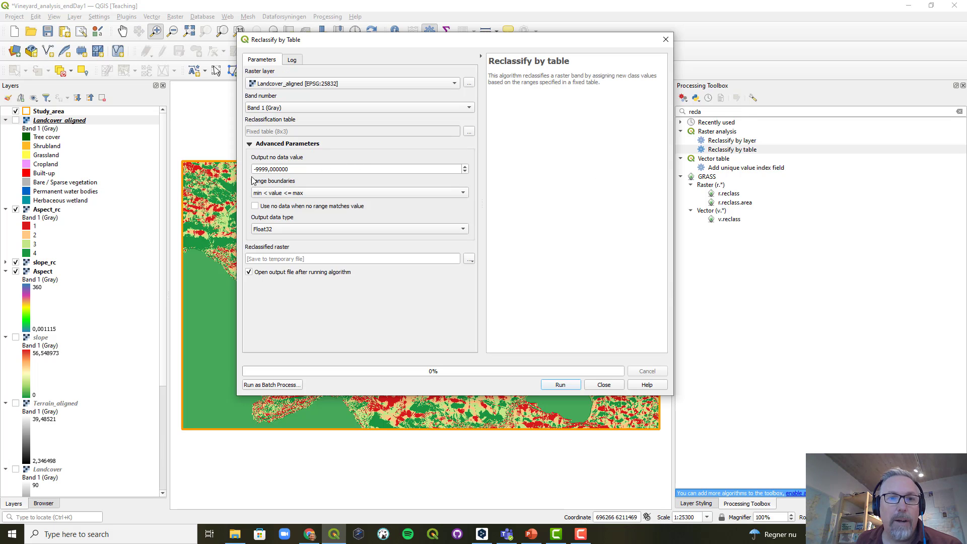
Set the range boundaries to min <= value <= max and the output data type to Int16.
click(462, 194)
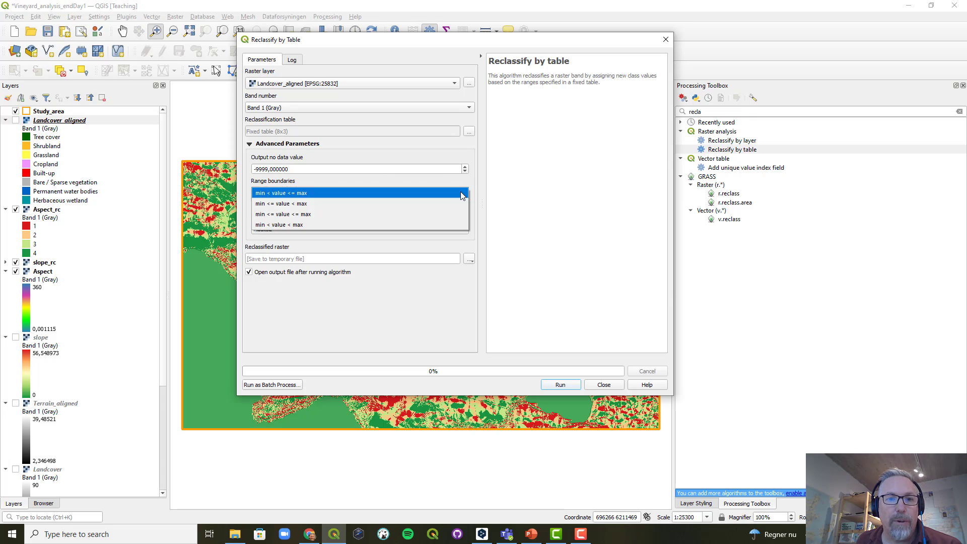
click(435, 219)
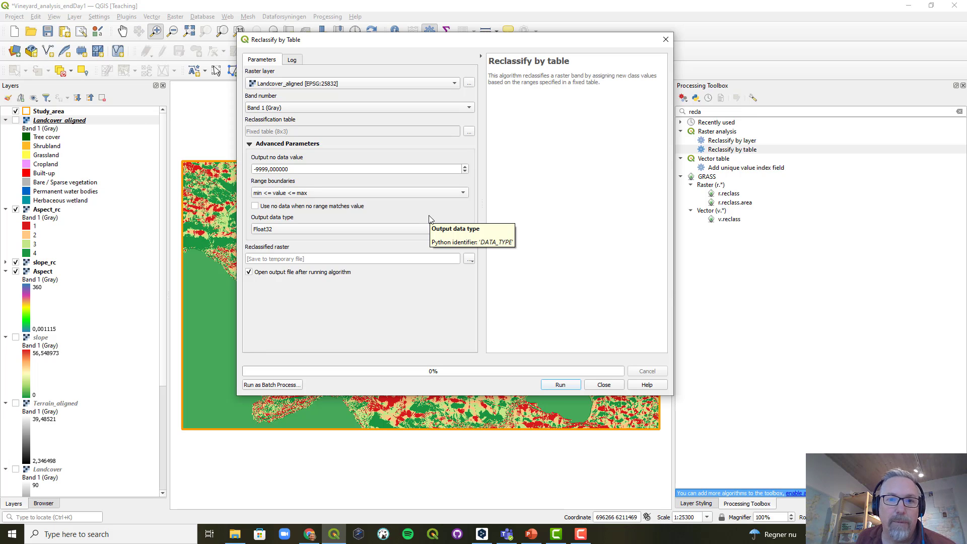
click(419, 228)
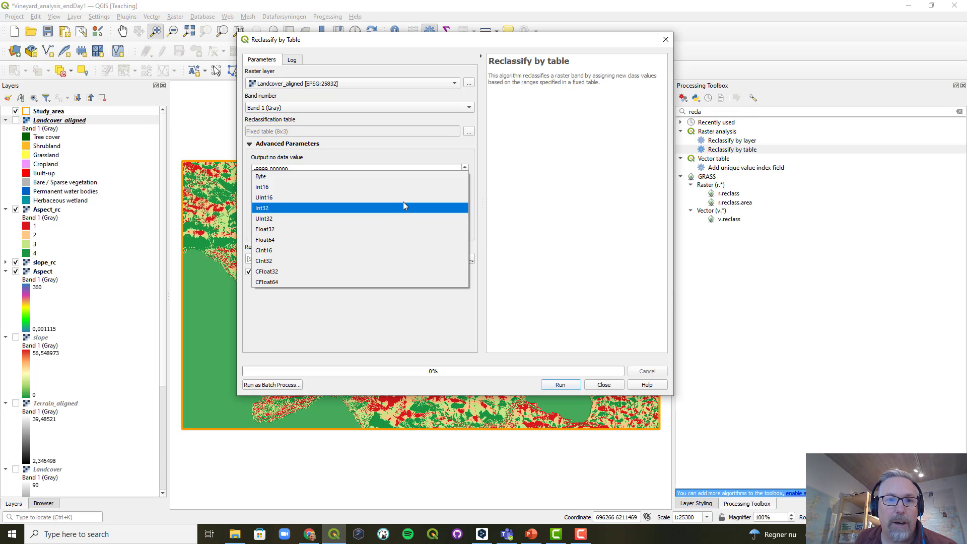
click(399, 187)
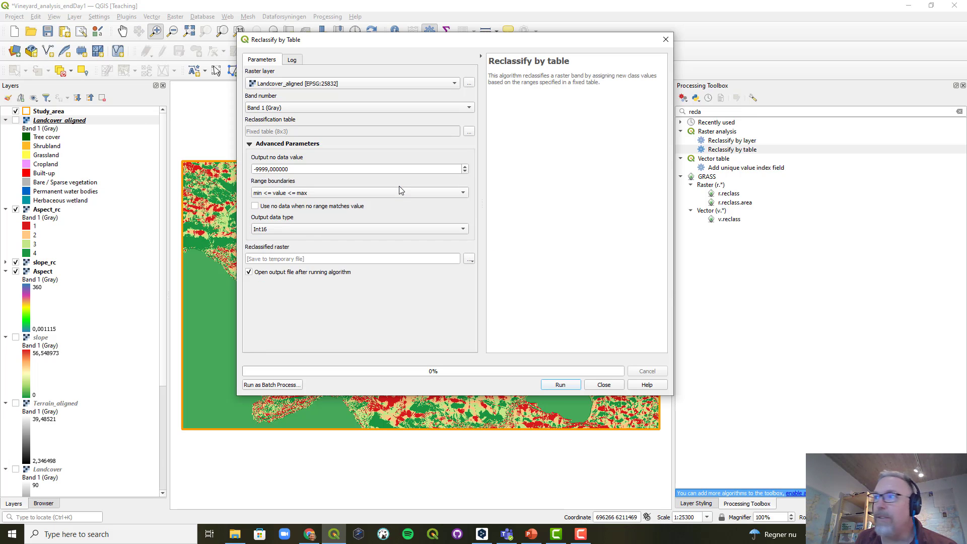
Save the reclassified raster as landcover_aligned_rc in the Day2 folder as a TIF file and run the reclassification.
click(470, 260)
click(487, 280)
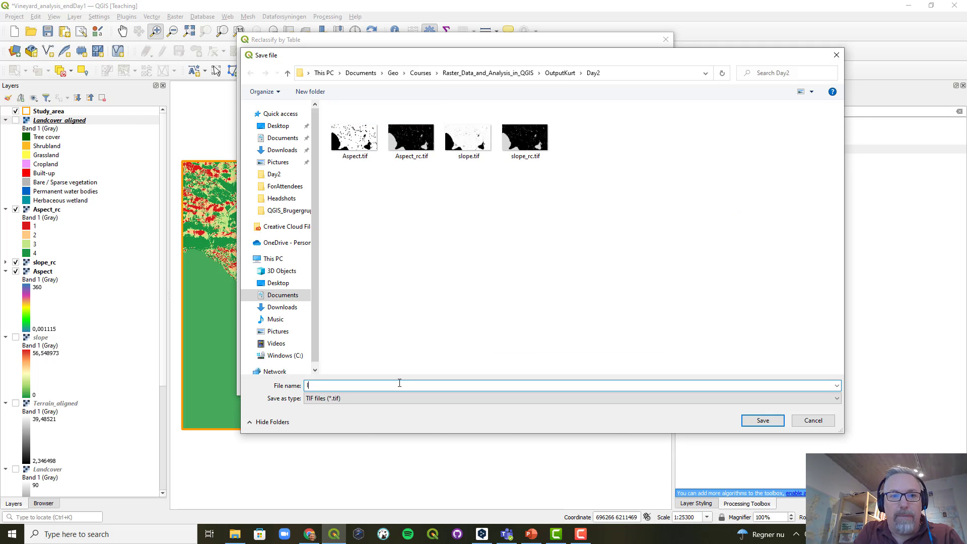
text(landcover_ali)
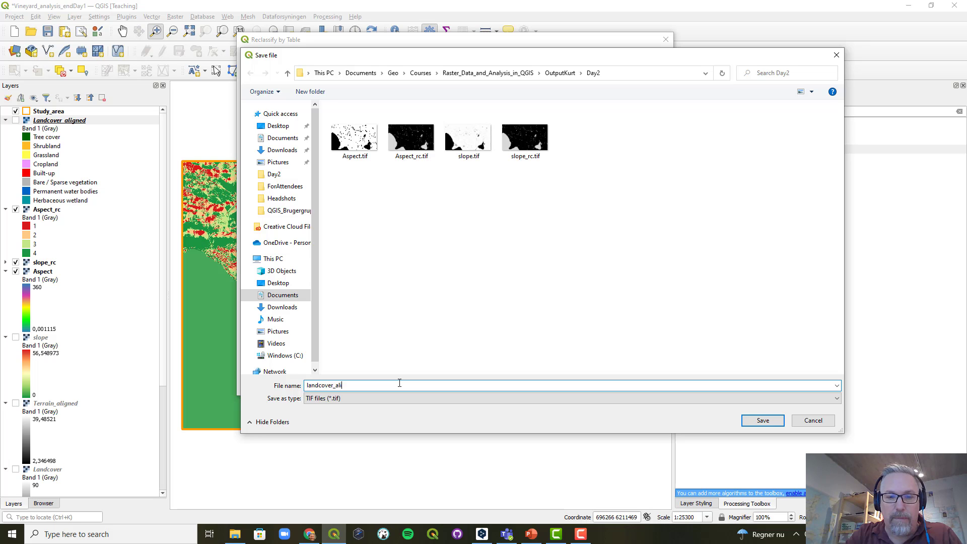
text(gned_rc)
click(762, 420)
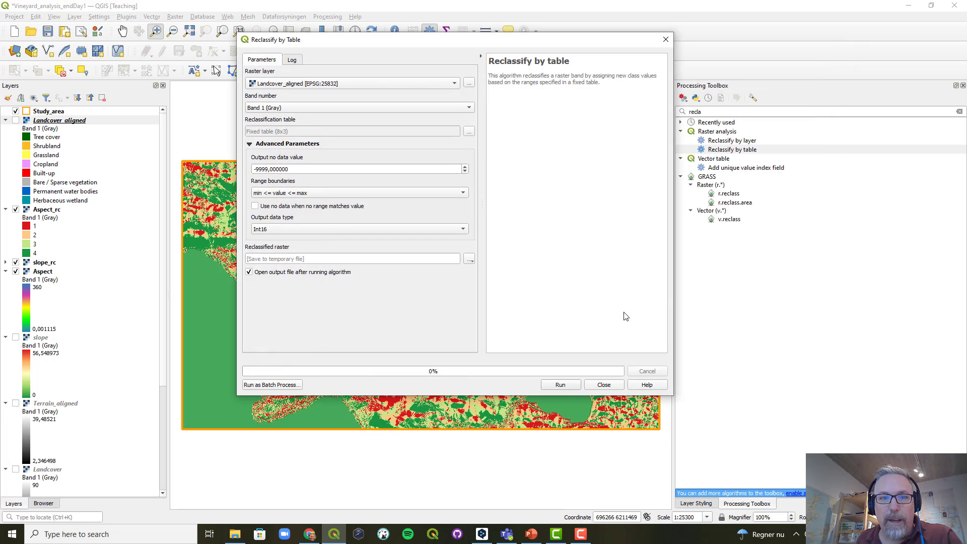
click(561, 385)
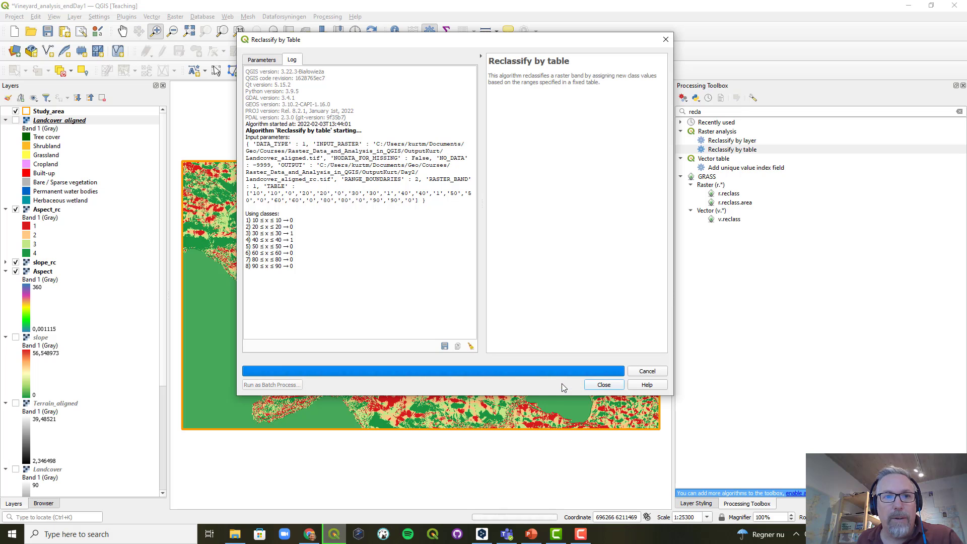
Close the reclassification dialog and style landcover_aligned_rc as Paletted/Unique values, classifying its values.
click(613, 385)
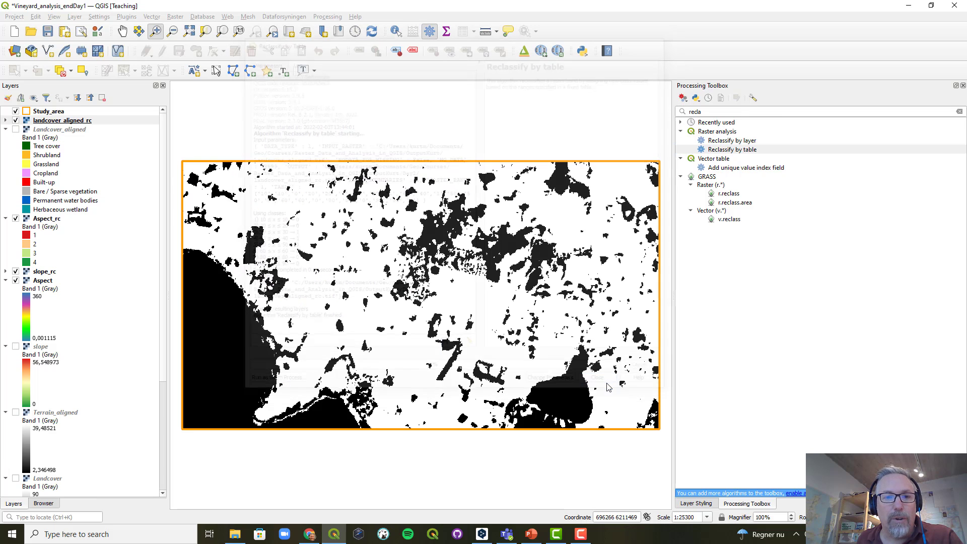
click(69, 121)
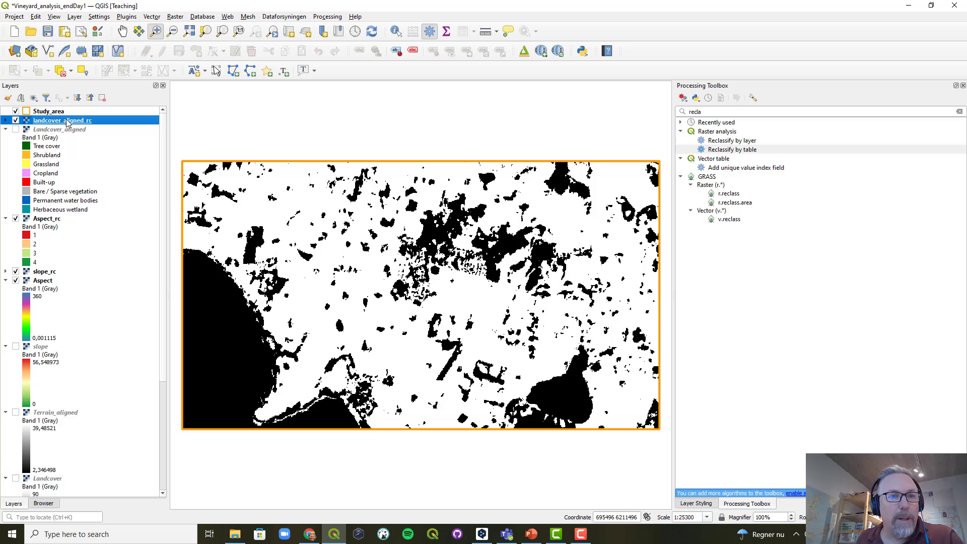
click(696, 504)
click(764, 116)
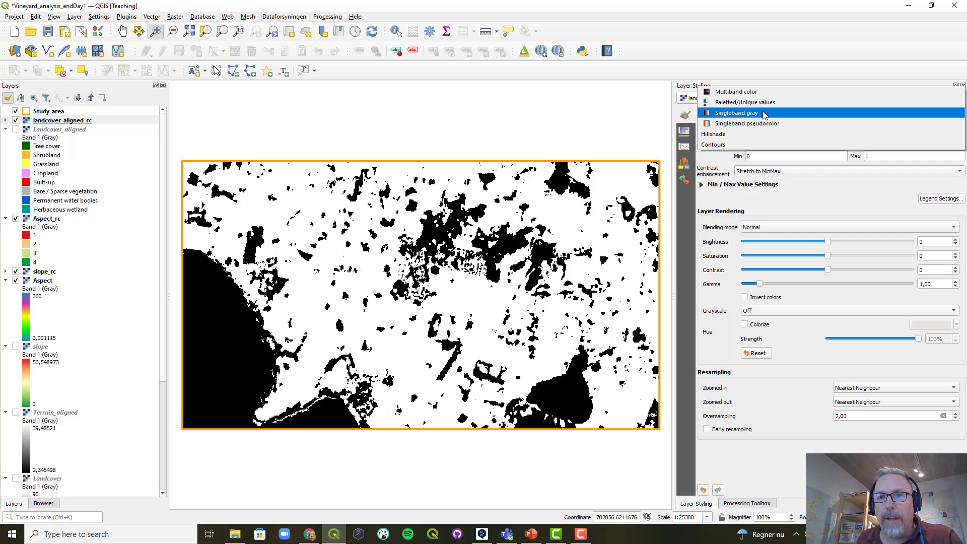
click(766, 103)
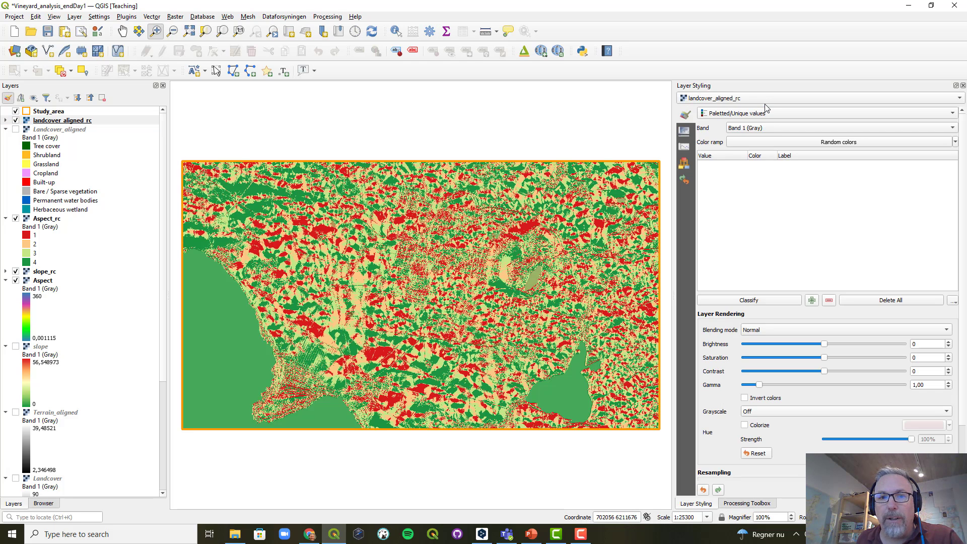
click(733, 300)
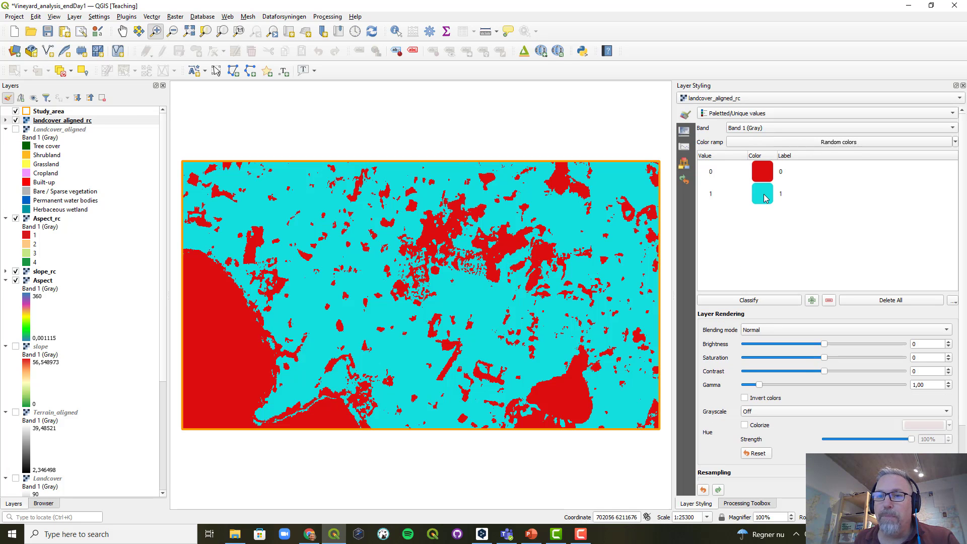
Remove the class with value 0 and color the class with value 1 green (#33a02c).
click(763, 170)
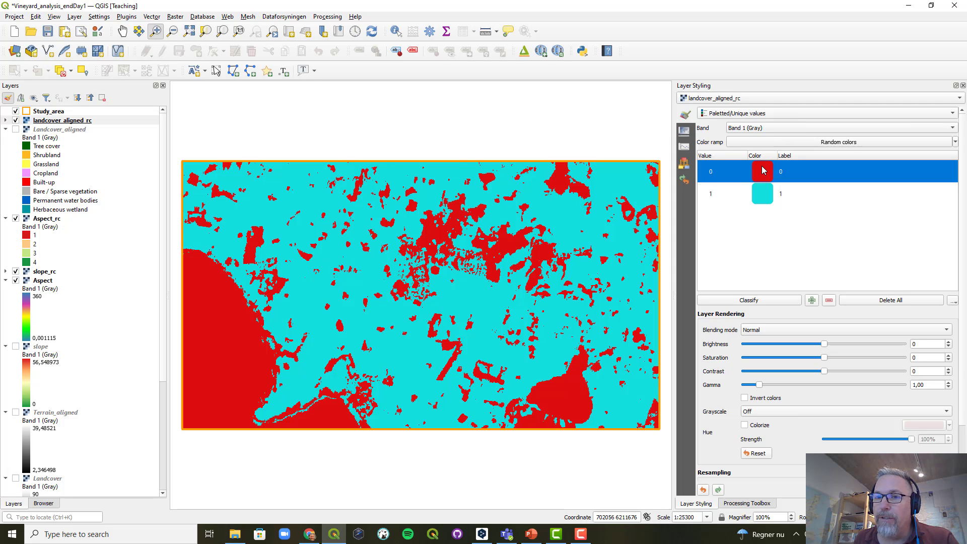
click(829, 300)
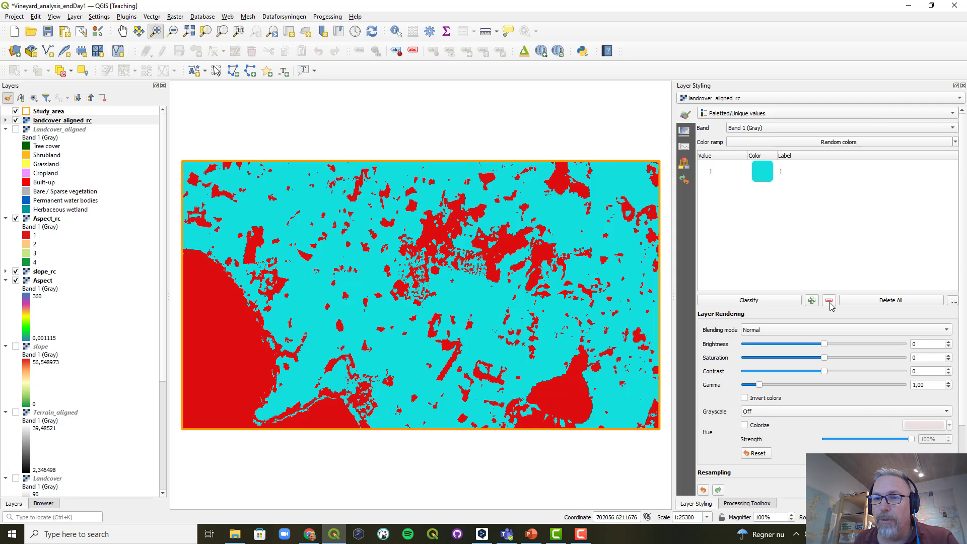
double_click(764, 173)
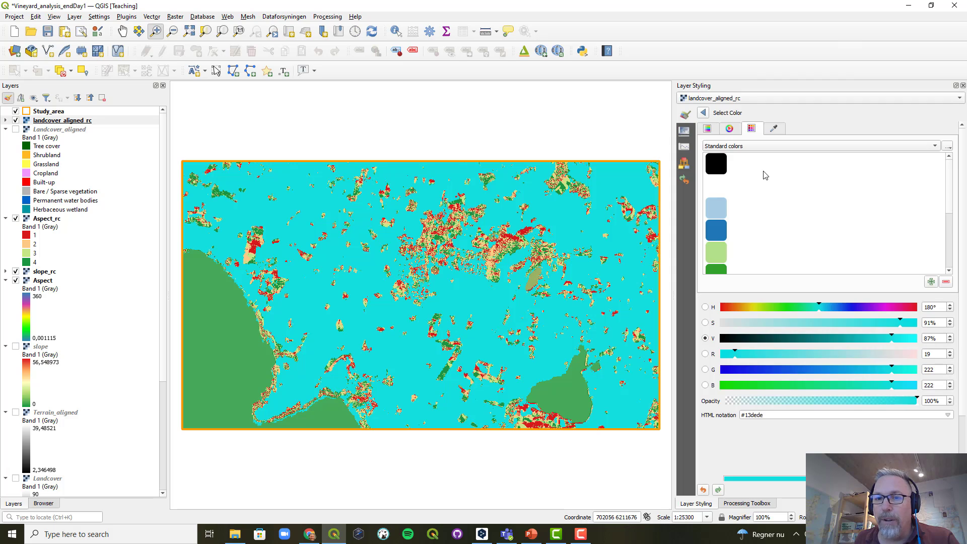
click(727, 269)
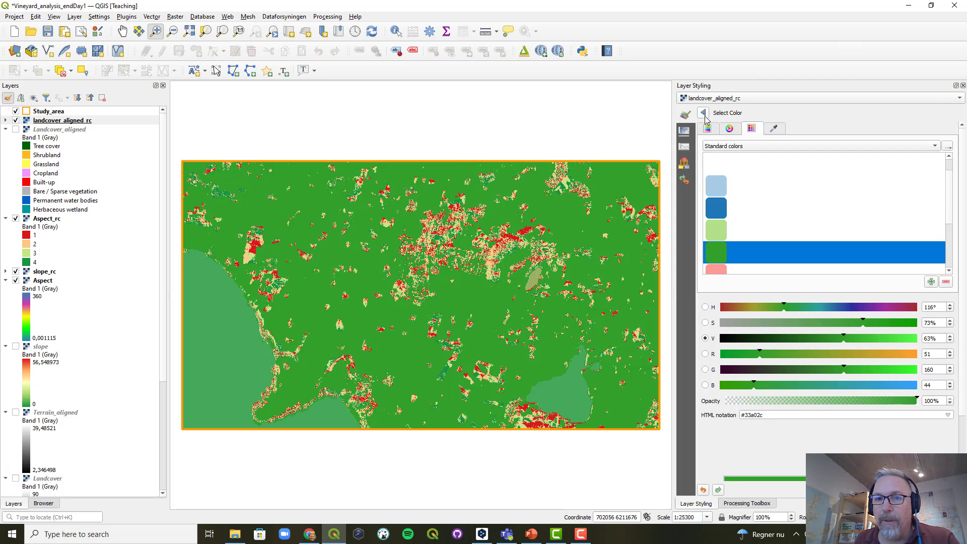
click(704, 113)
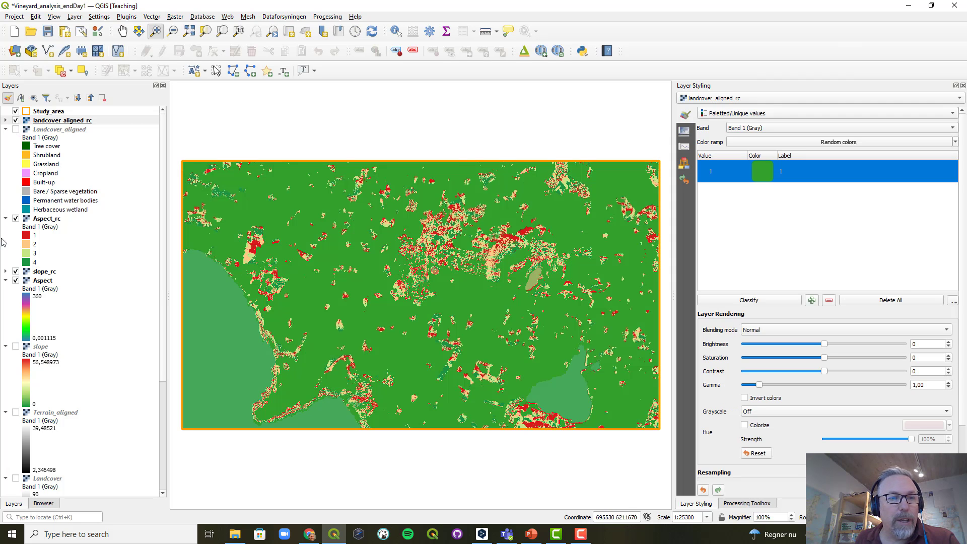
Hide the Aspect_rc, slope_rc and Aspect layers.
click(16, 218)
click(16, 271)
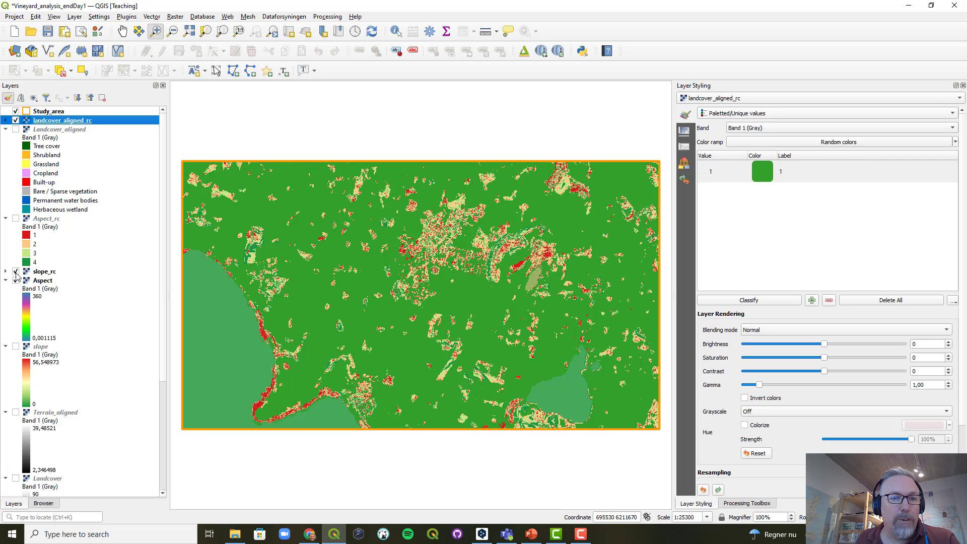
click(15, 280)
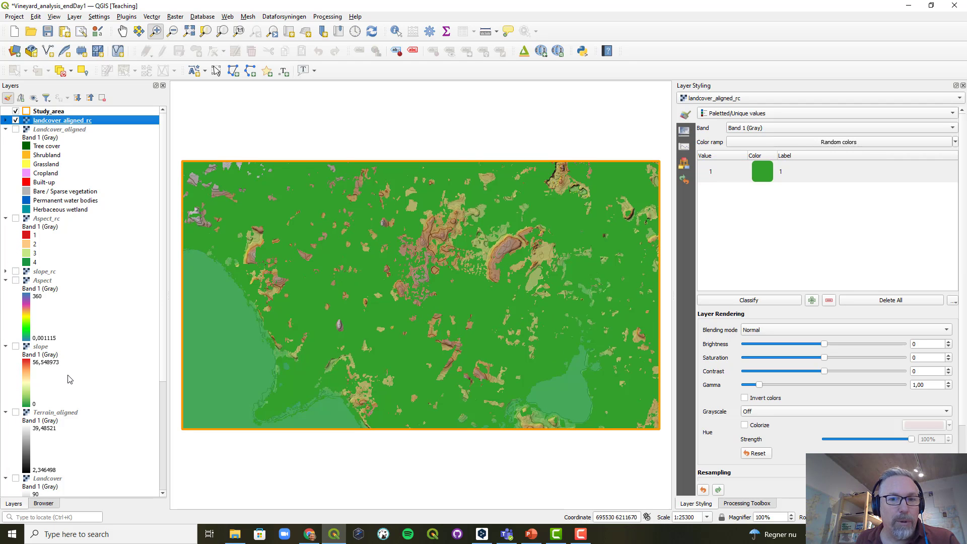
Toggle the visibility of landcover_aligned_rc several times to compare it with the terrain beneath, leaving it visible.
scroll(70, 379, down, 6)
scroll(70, 379, up, 6)
click(16, 120)
click(15, 120)
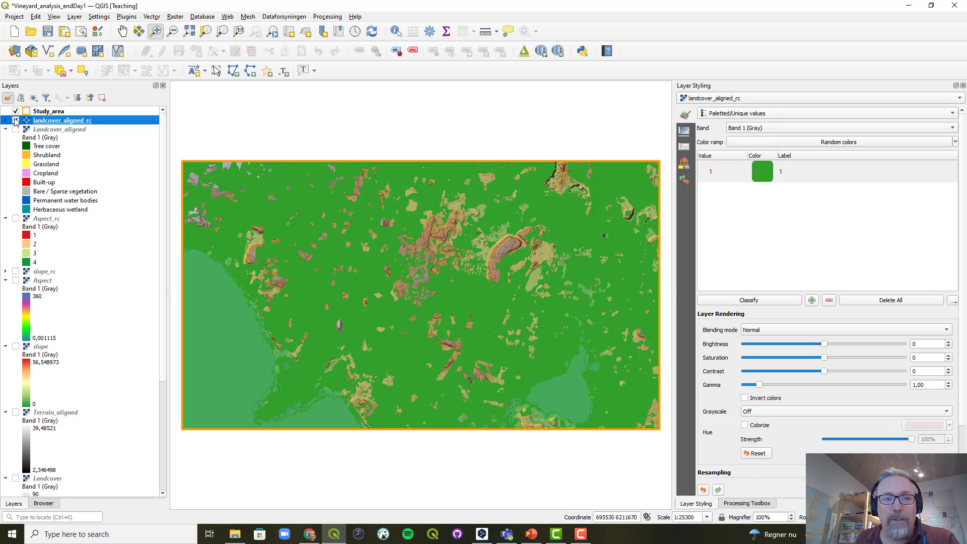
click(15, 120)
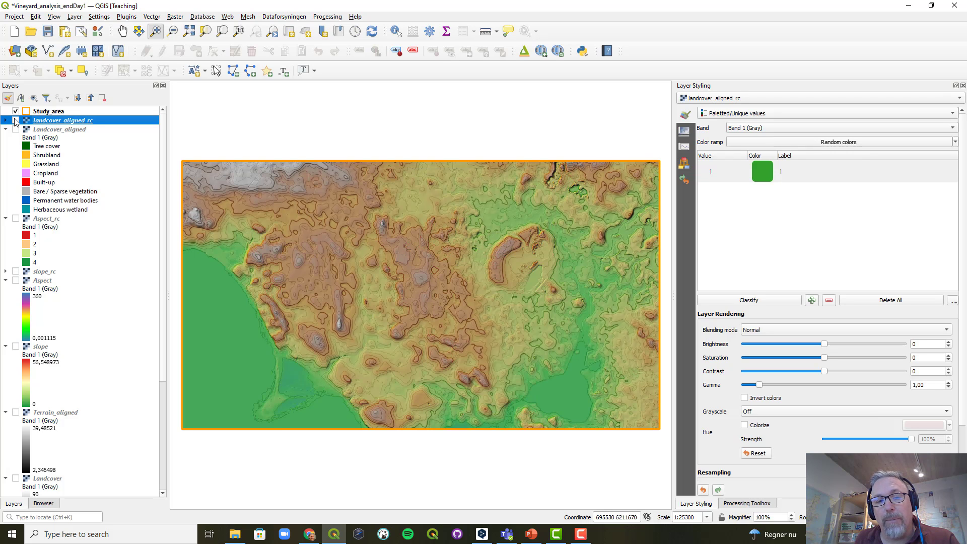
click(15, 120)
click(15, 120)
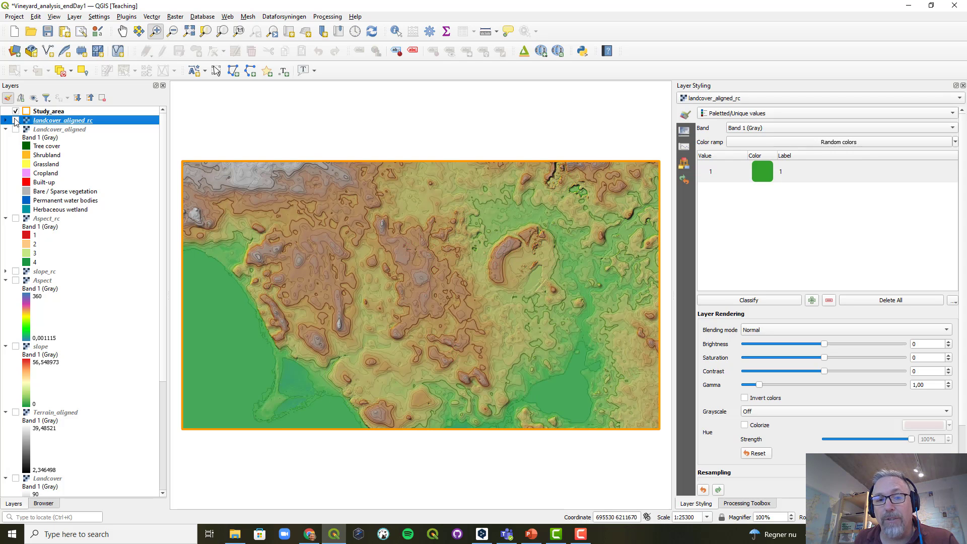
click(16, 120)
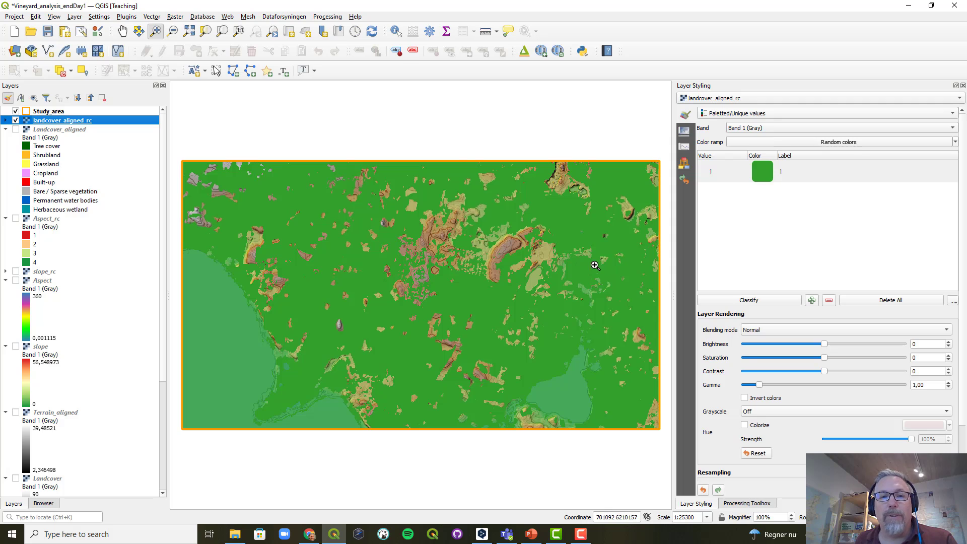
Add a class with value 0 to the landcover_aligned_rc palette and color it red (#e31a1c).
click(812, 300)
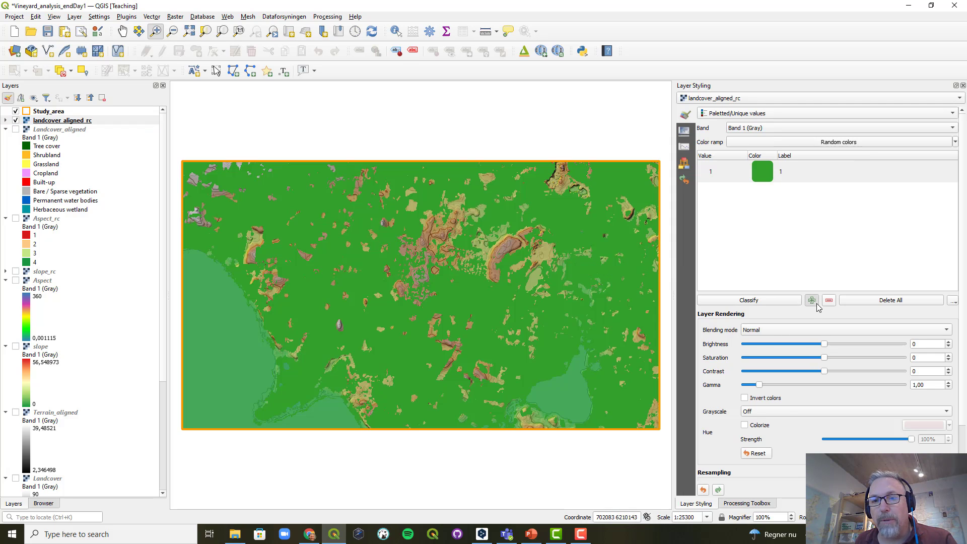
double_click(712, 192)
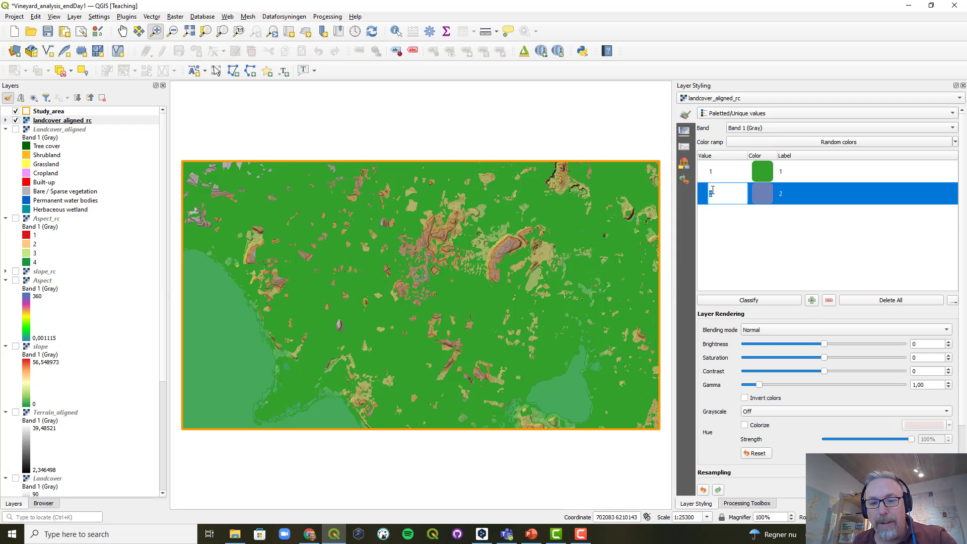
double_click(762, 194)
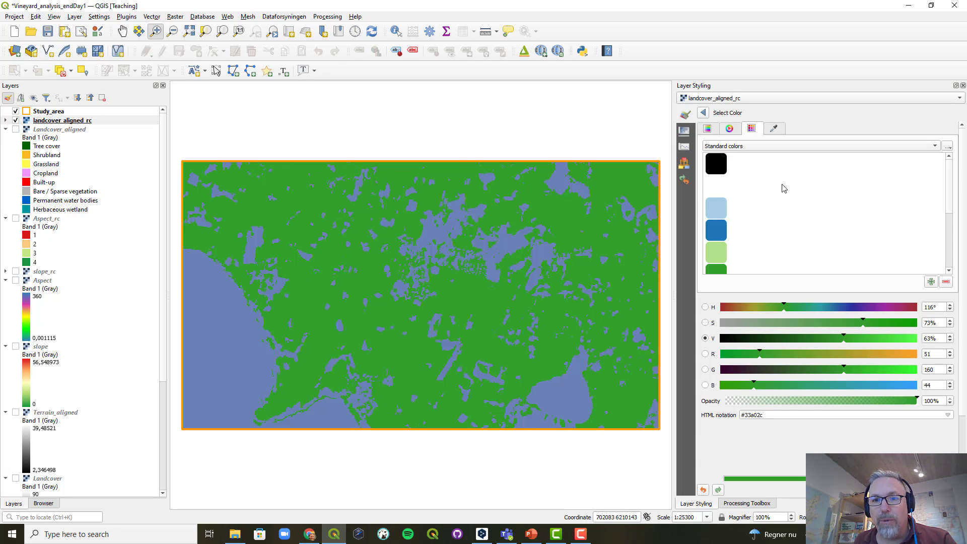
scroll(783, 188, down, 5)
click(721, 179)
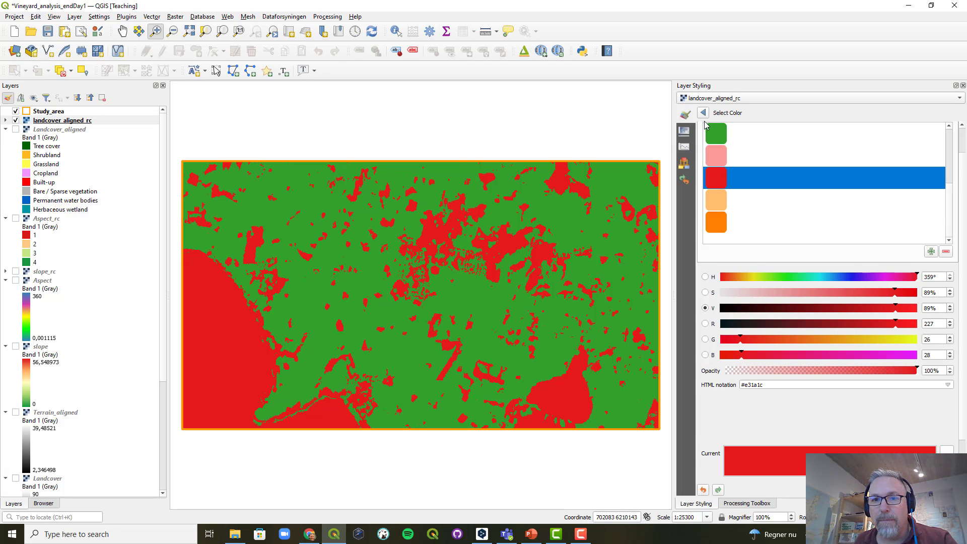
click(703, 112)
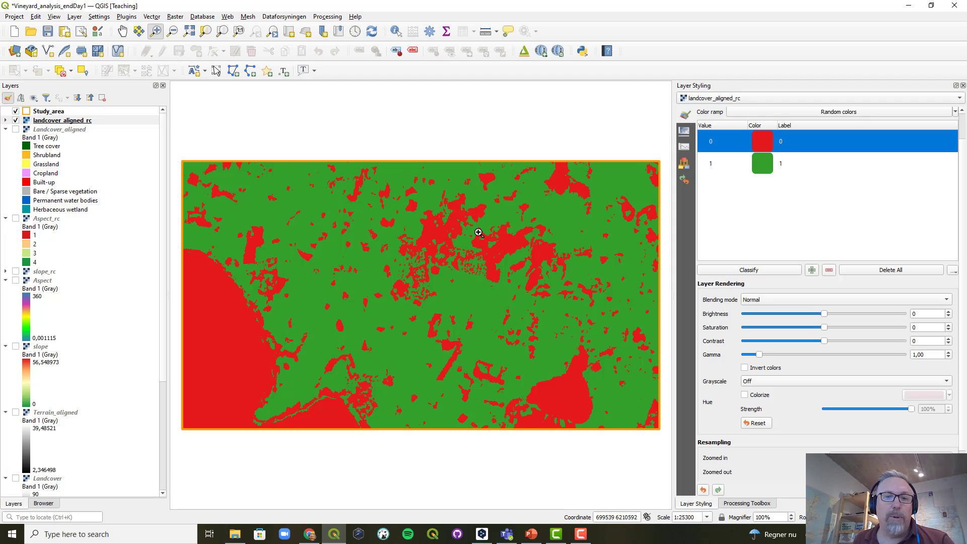